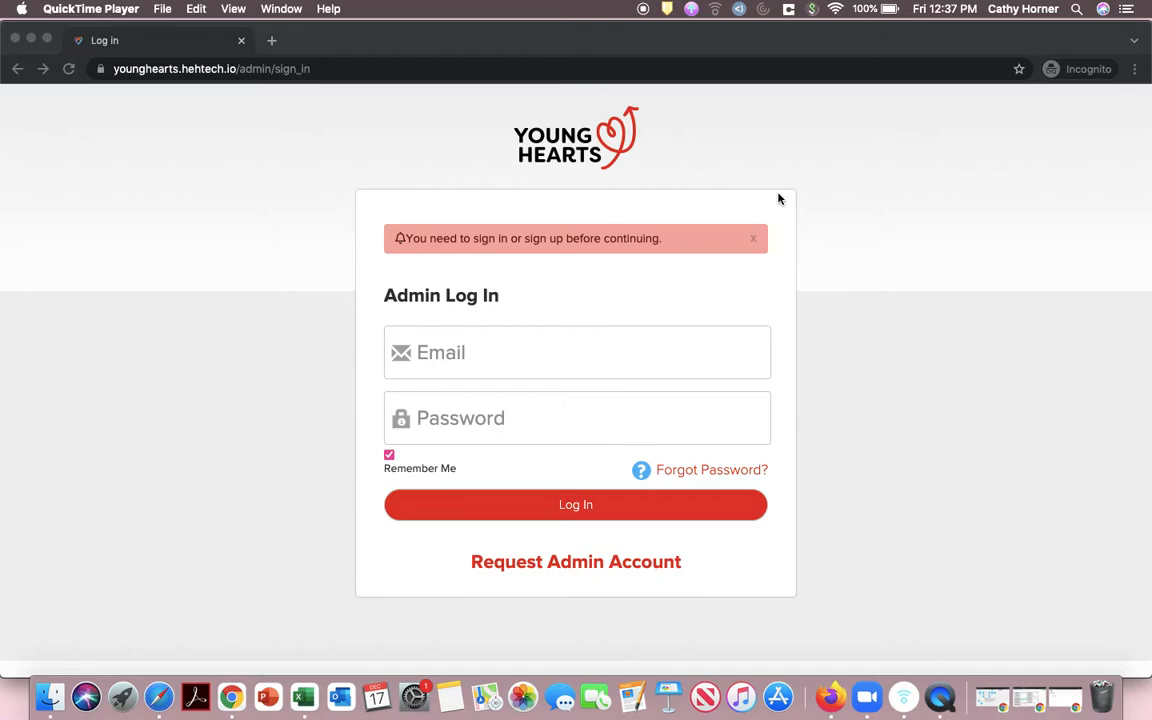
# Step: Bring the browser showing the Young Hearts Admin Log In page to the front
pyautogui.click(606, 563)
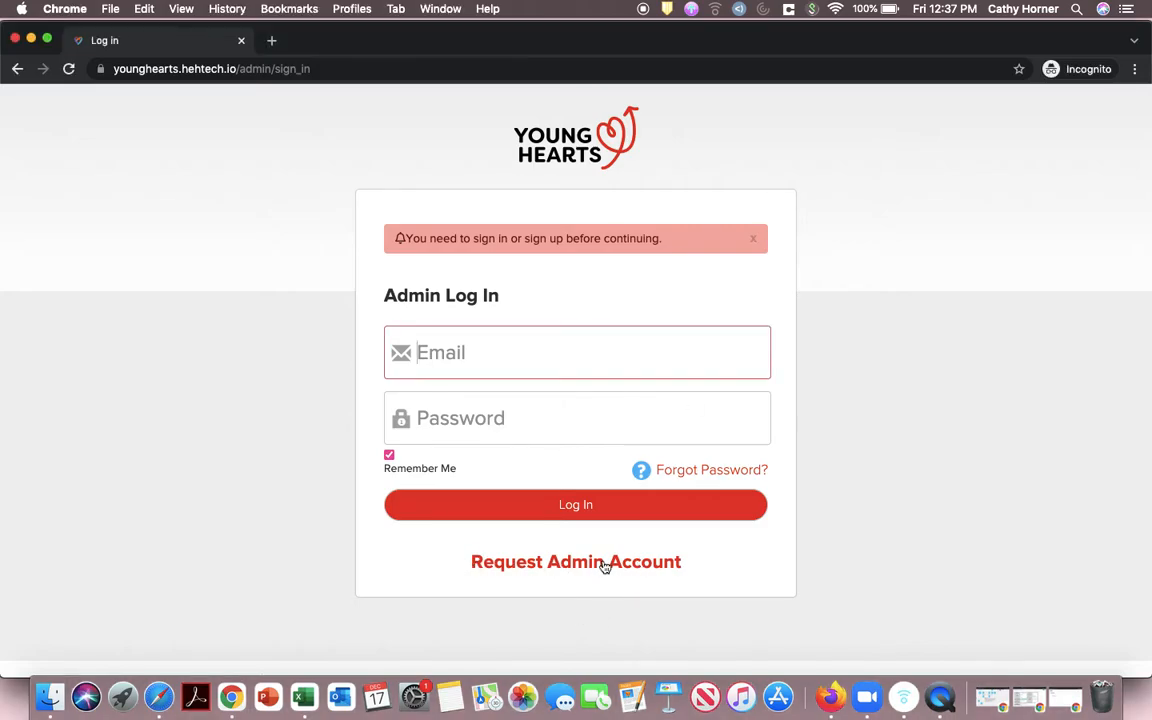
pyautogui.click(604, 563)
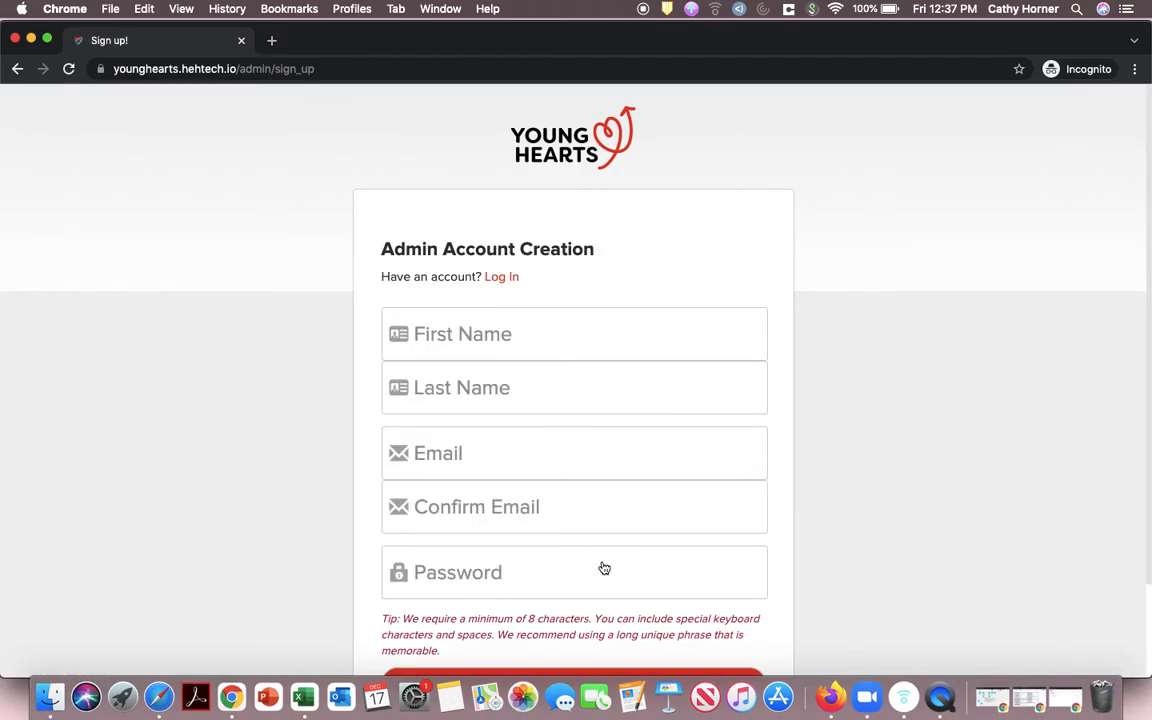
pyautogui.scroll(-2, 602, 569)
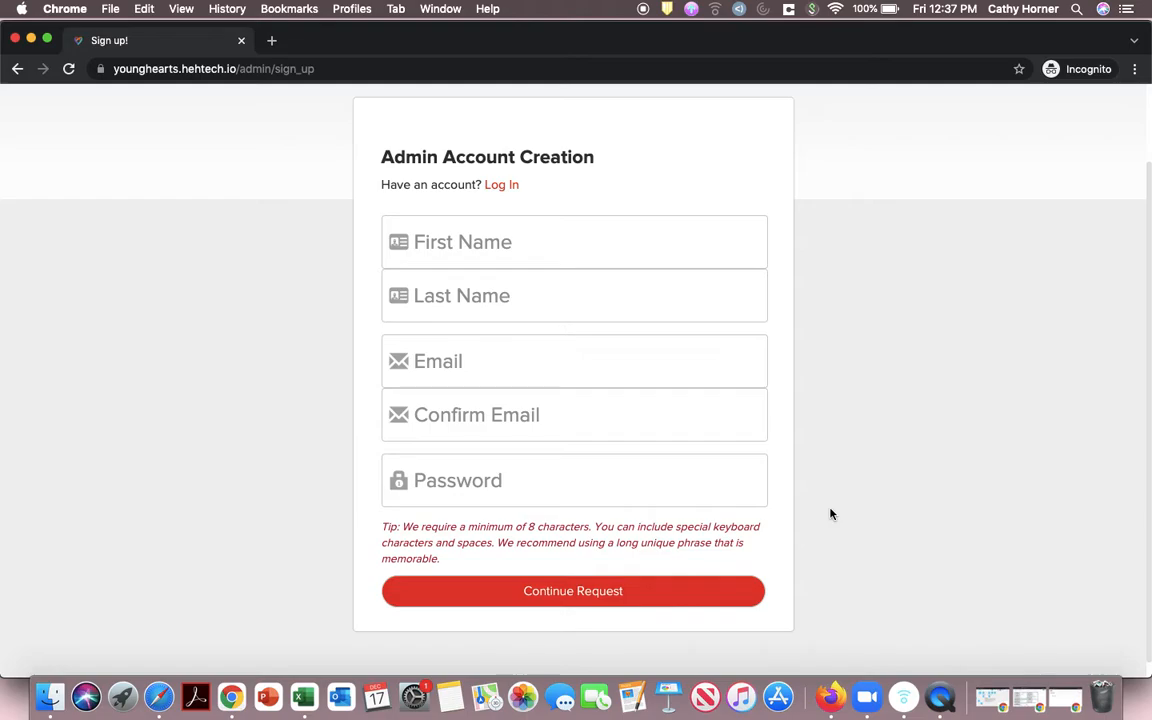
pyautogui.scroll(2, 293, 260)
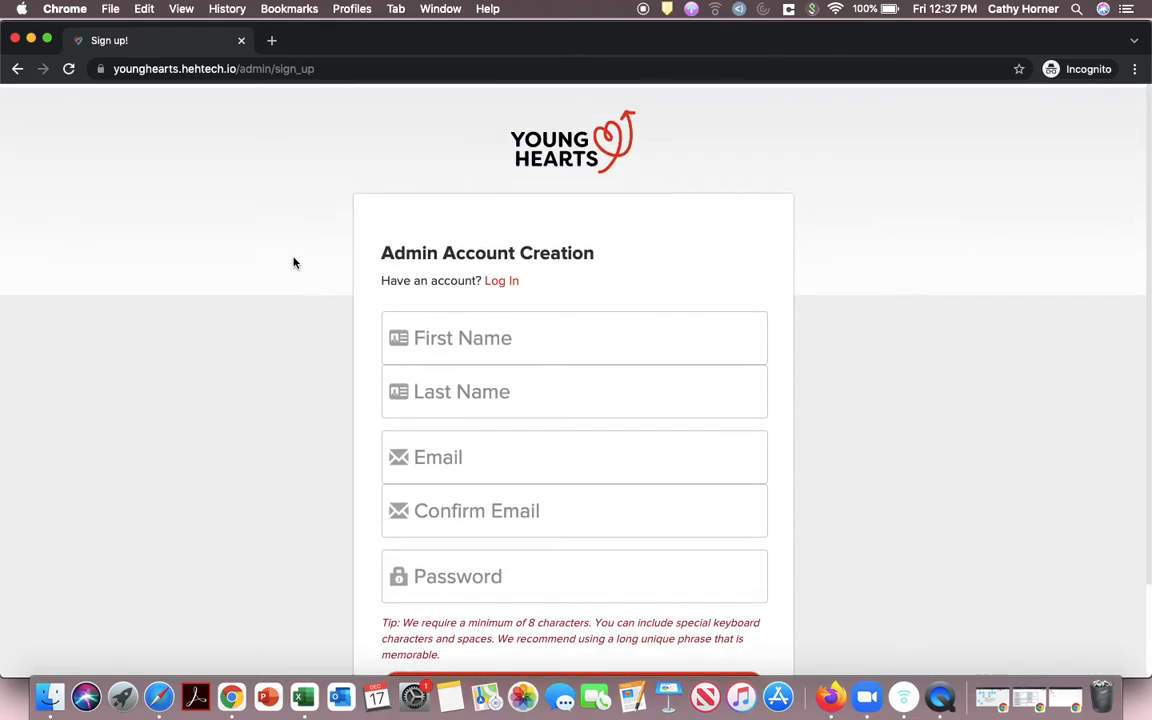
pyautogui.click(17, 68)
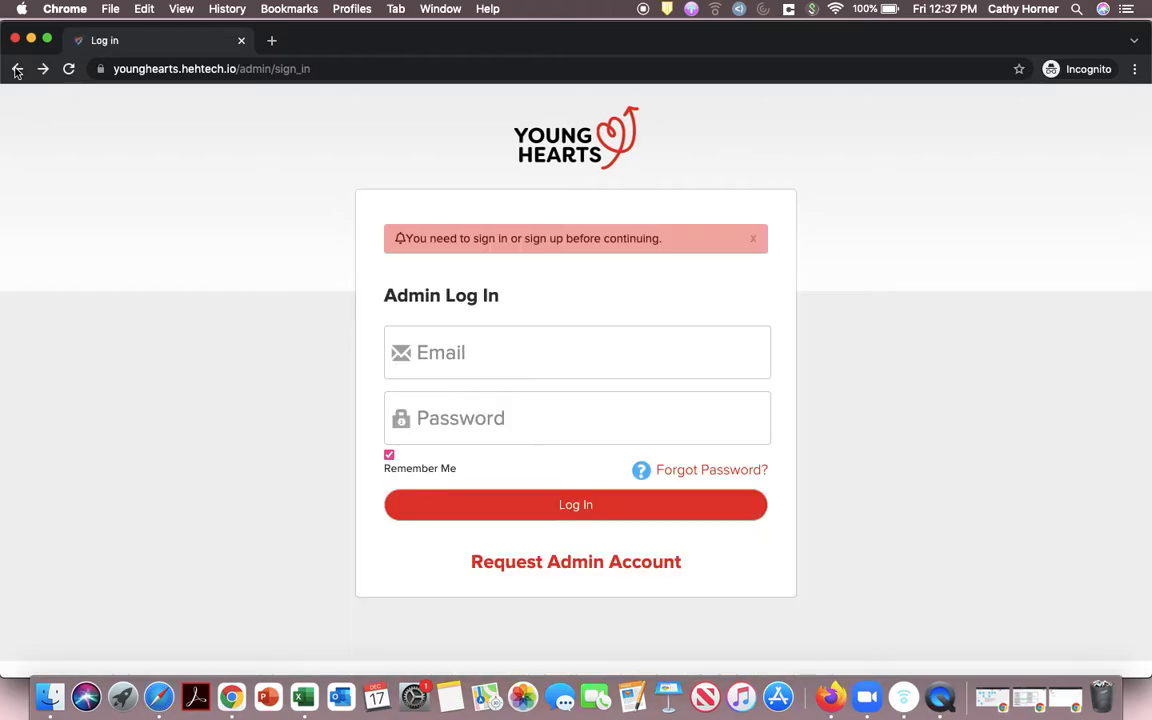
# Step: Log in with the admin email address and account password
pyautogui.click(649, 368)
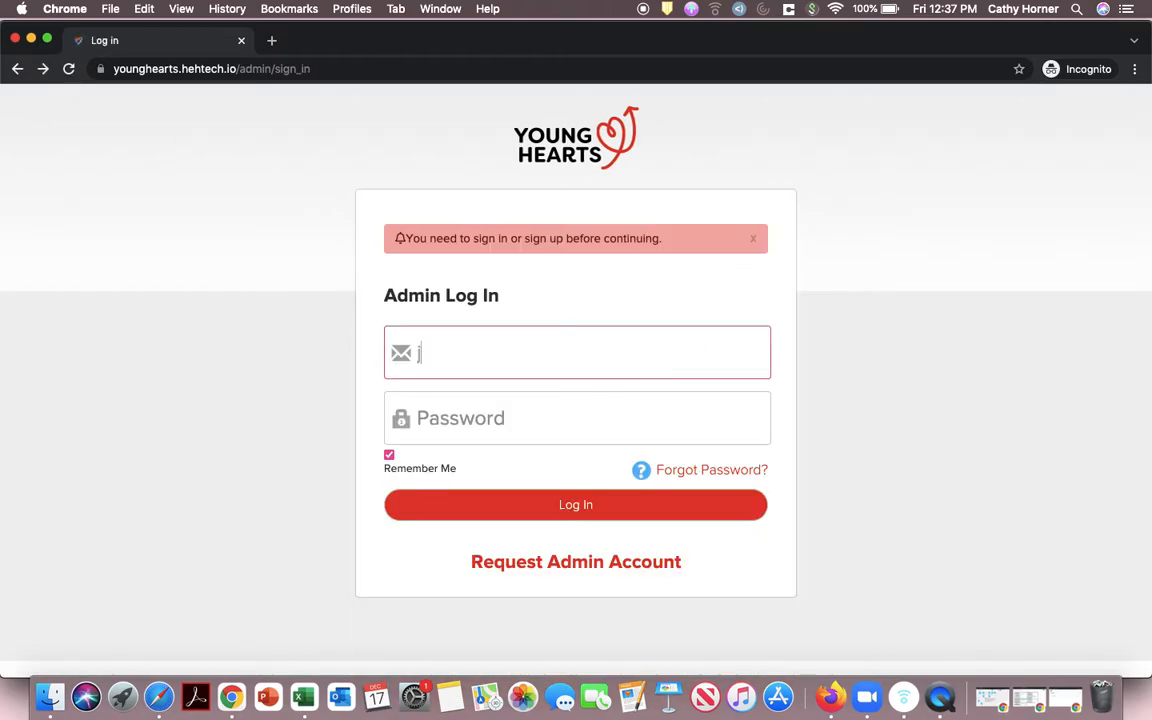
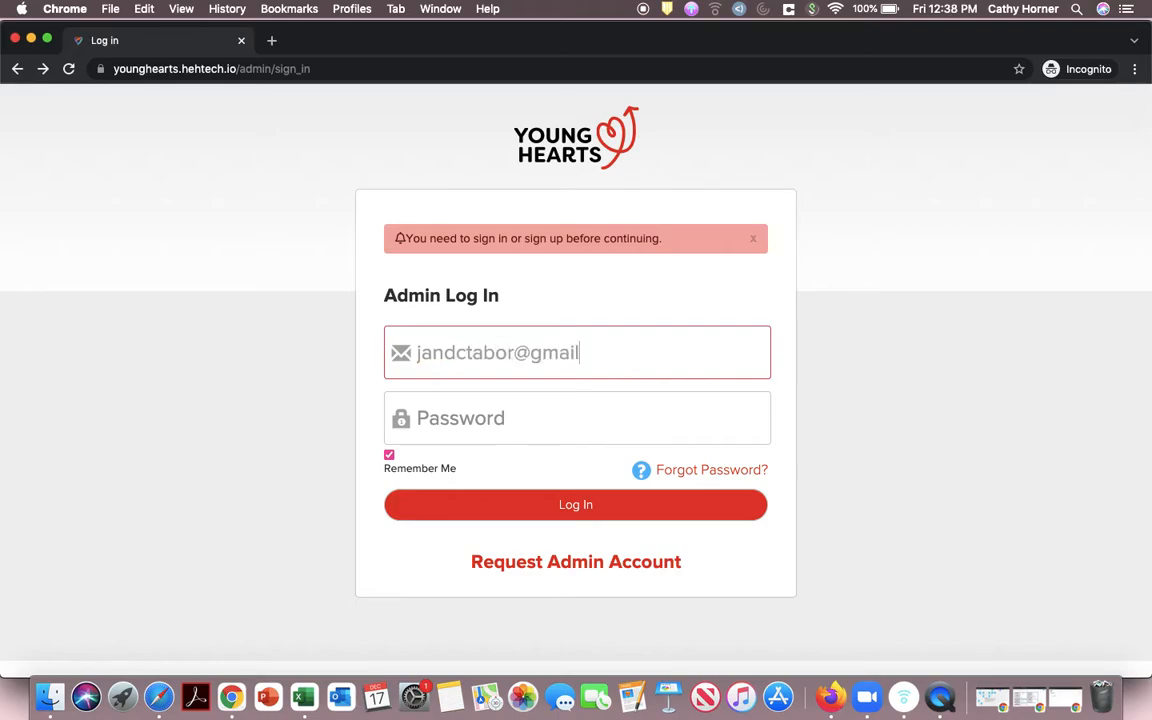
pyautogui.press('Tab')
pyautogui.write('•••••••••')
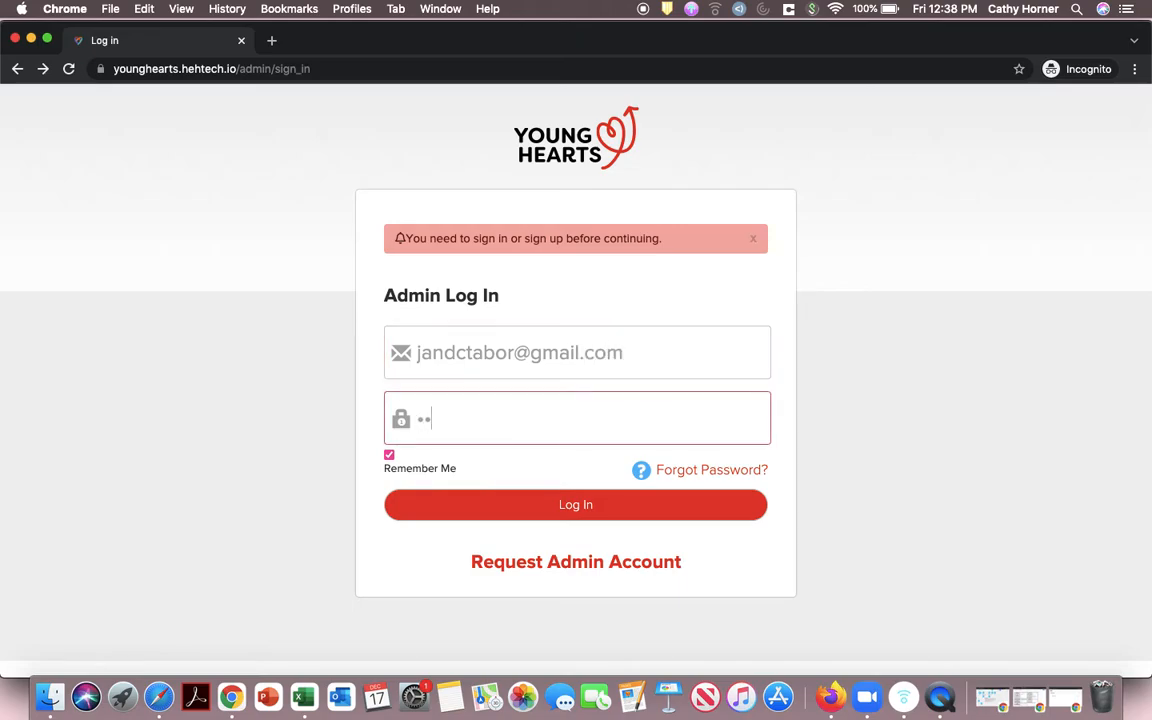
pyautogui.write('•••')
pyautogui.press('Return')
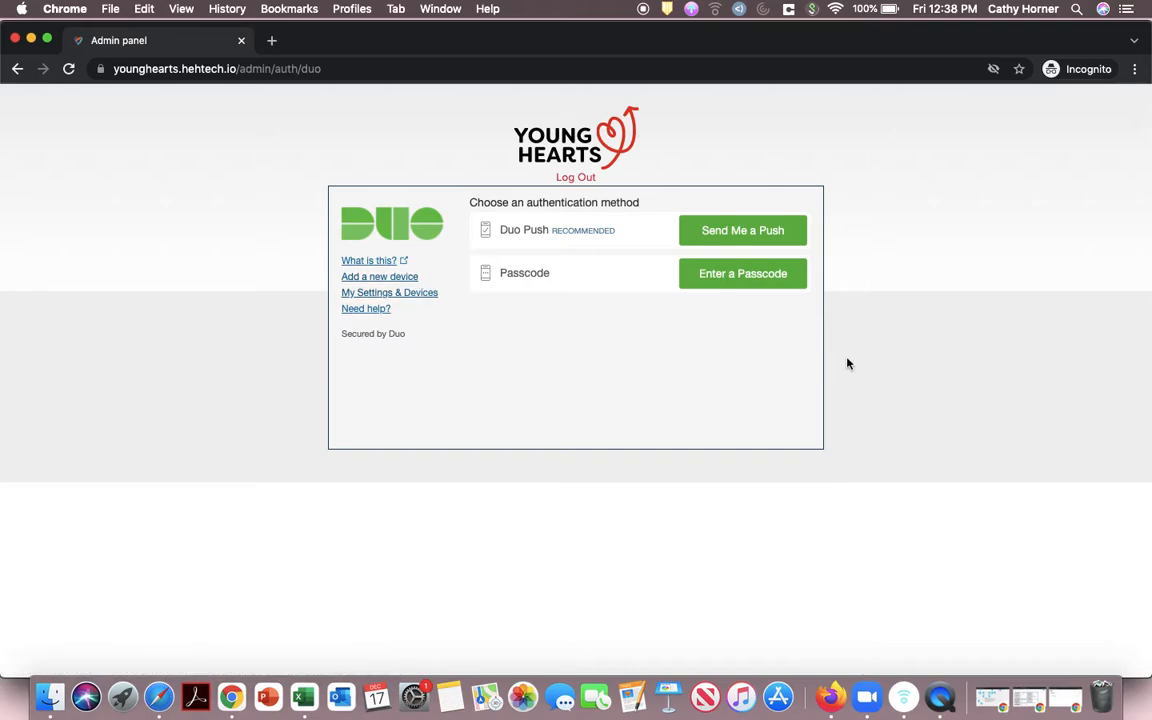
# Step: Approve a Duo push notification to pass two-factor verification
pyautogui.click(759, 242)
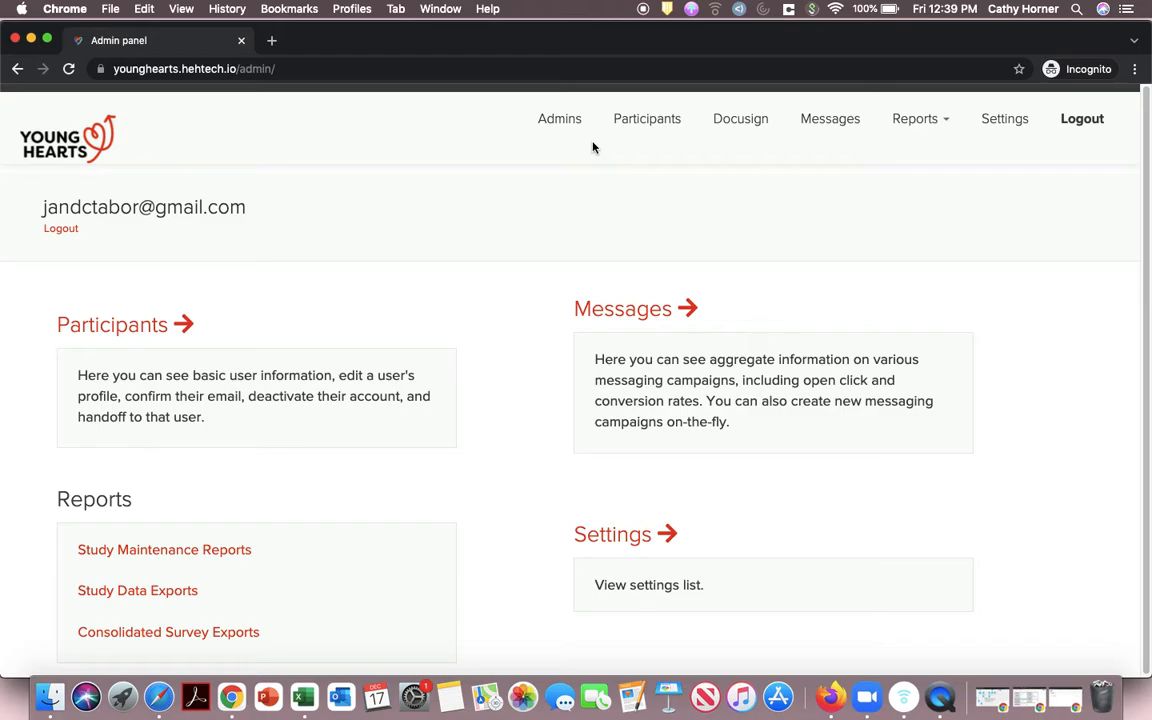
pyautogui.scroll(-1, 617, 215)
pyautogui.scroll(1, 481, 236)
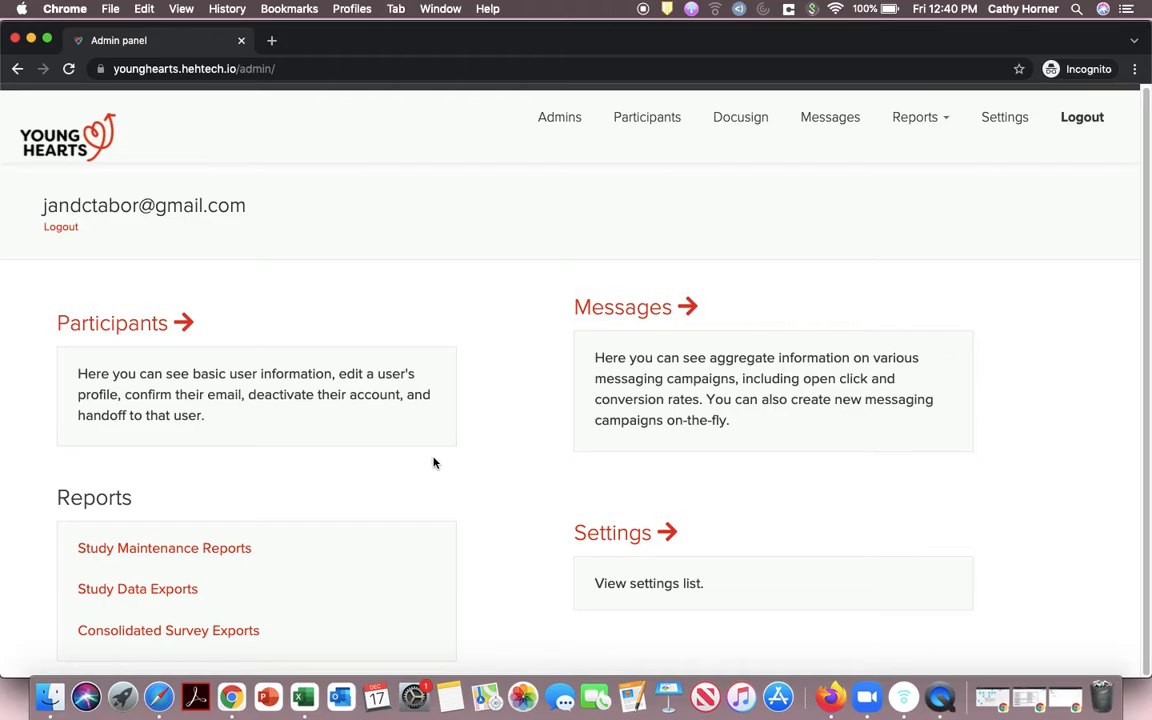
# Step: Open the Admins list and edit the approved Study Manager admin account
pyautogui.click(557, 121)
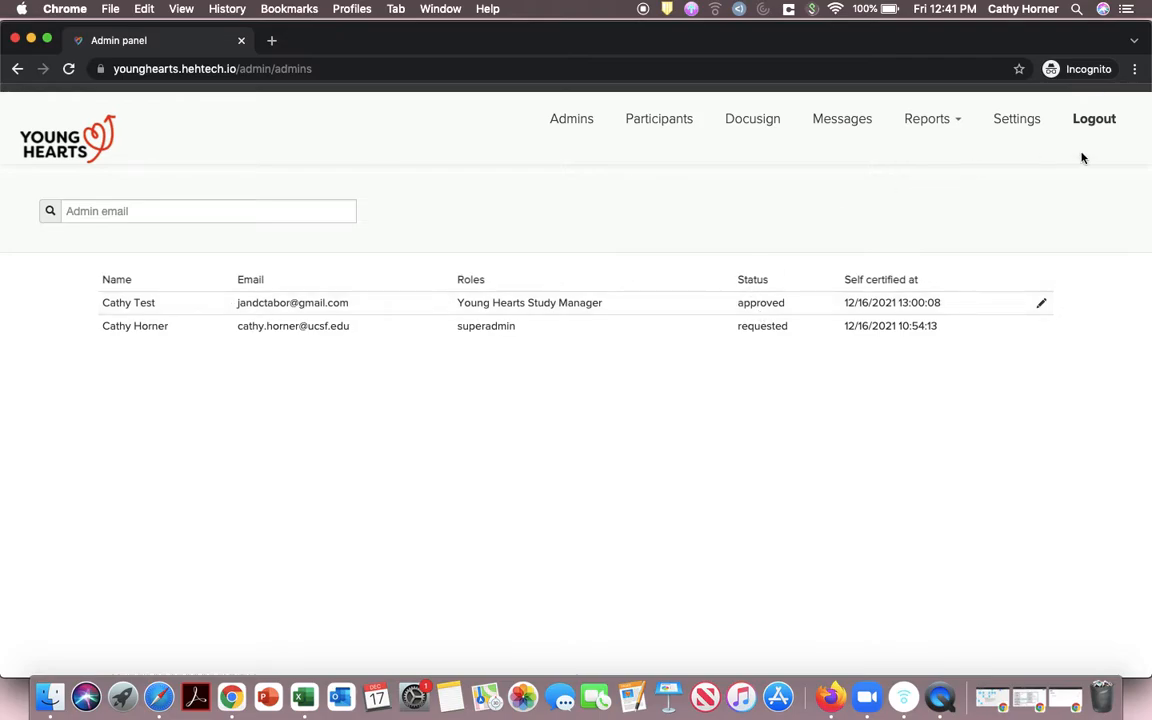
pyautogui.click(1043, 307)
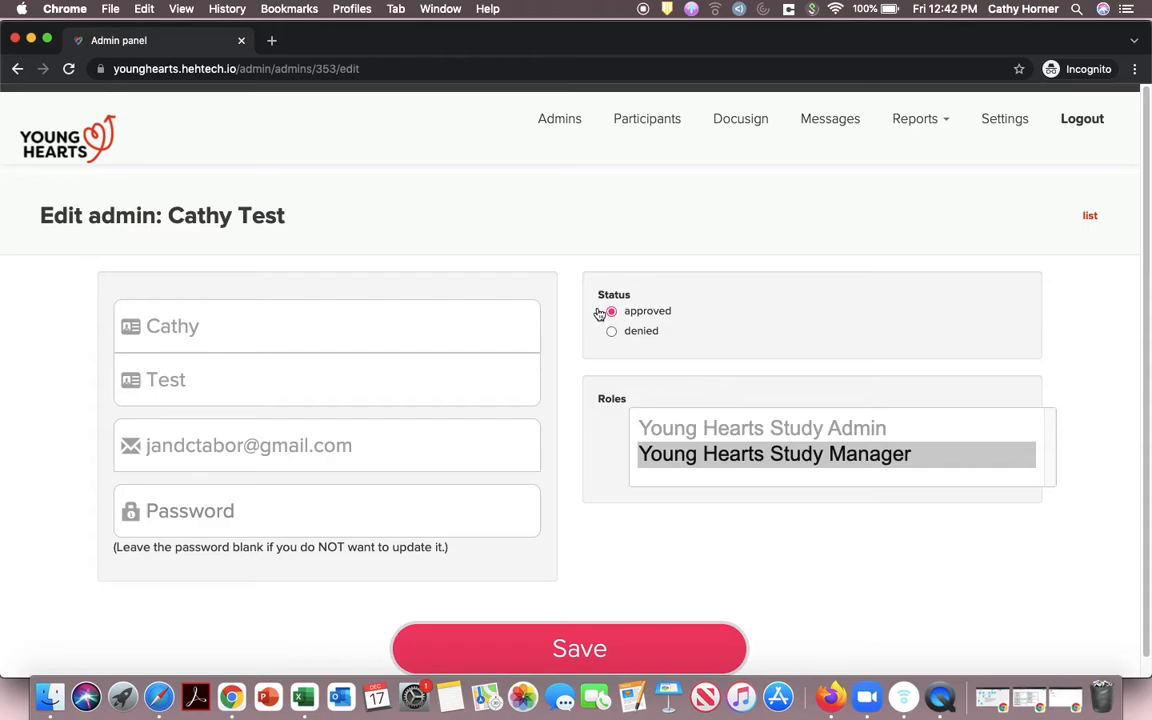
# Step: Save the admin with the Young Hearts Study Manager role selected
pyautogui.click(692, 428)
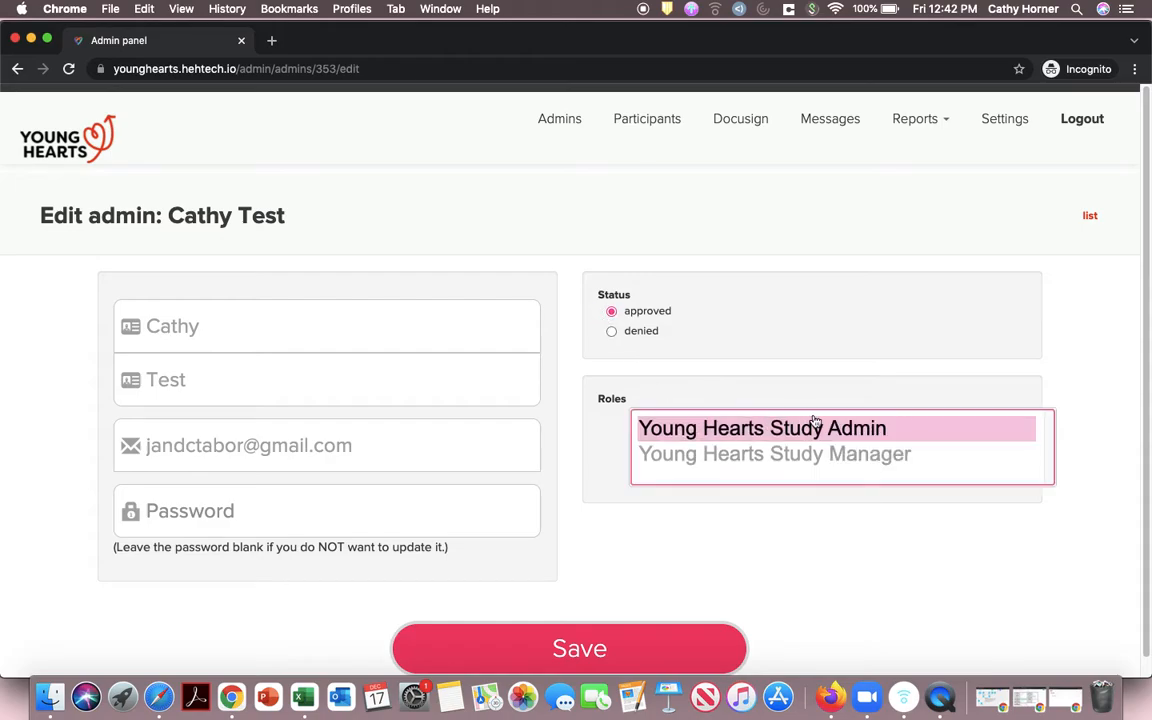
pyautogui.click(743, 457)
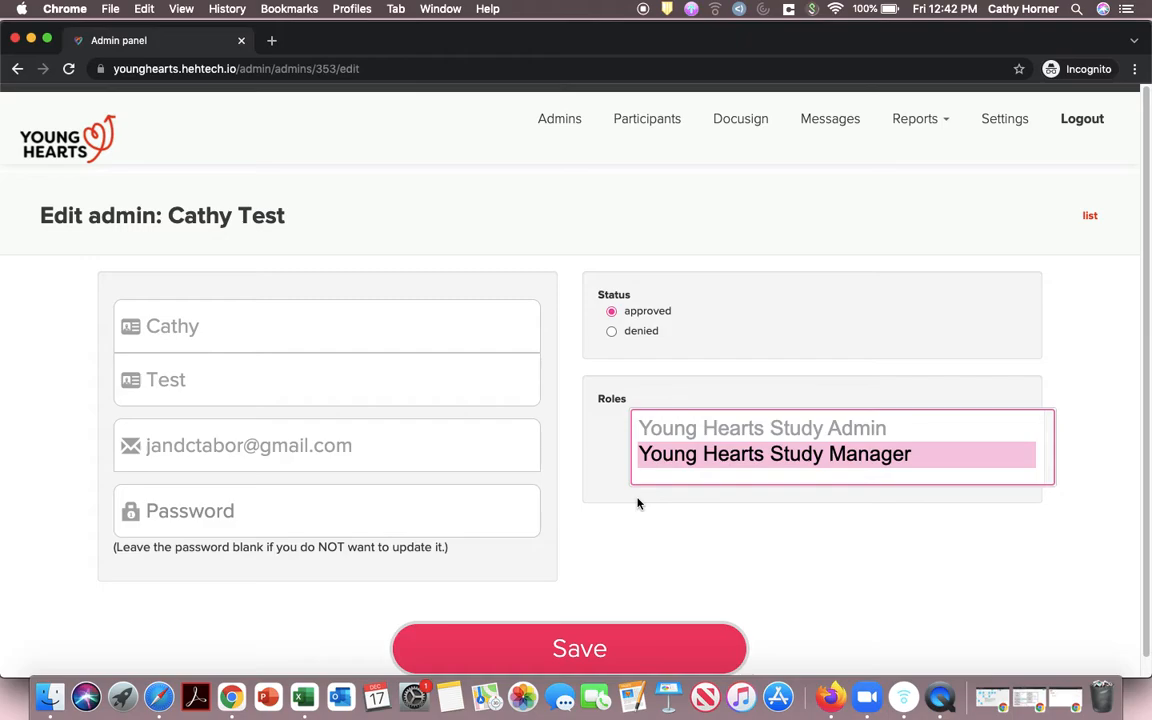
pyautogui.click(567, 653)
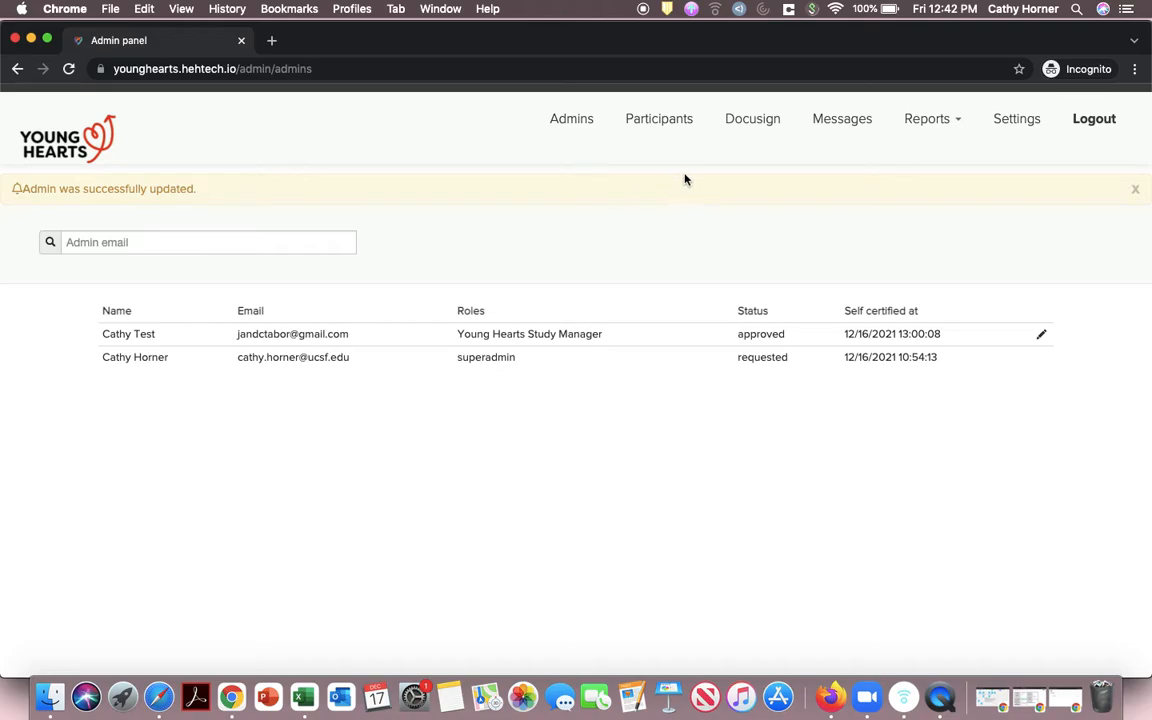
# Step: Review the Participants list (3 users, 1 consented) and open the consented participant's record
pyautogui.click(648, 121)
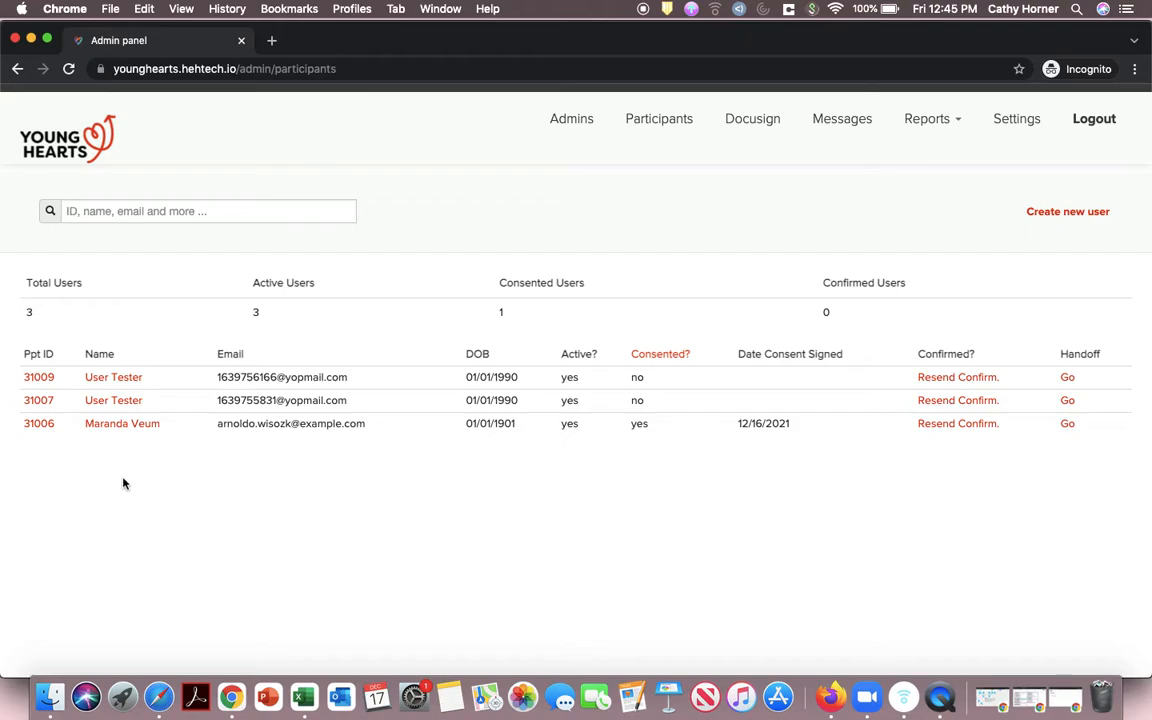
pyautogui.click(39, 424)
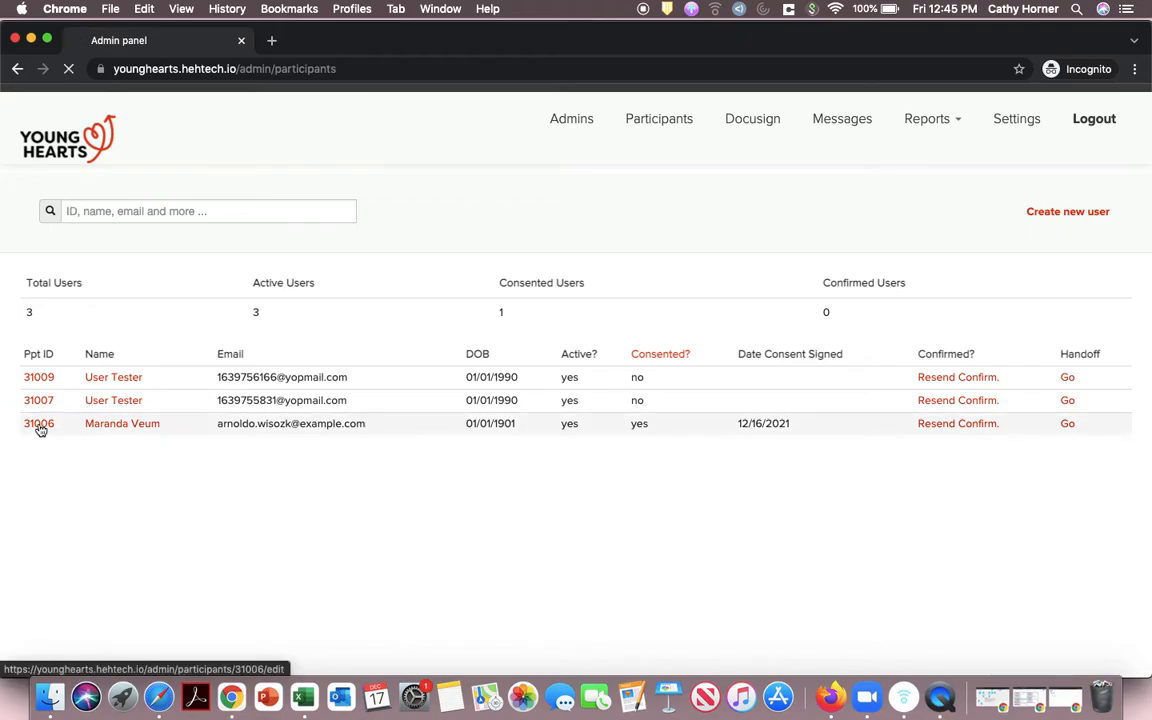
# Step: Scroll through the consented participant's Edit User form to review its fields
pyautogui.scroll(-3, 33, 419)
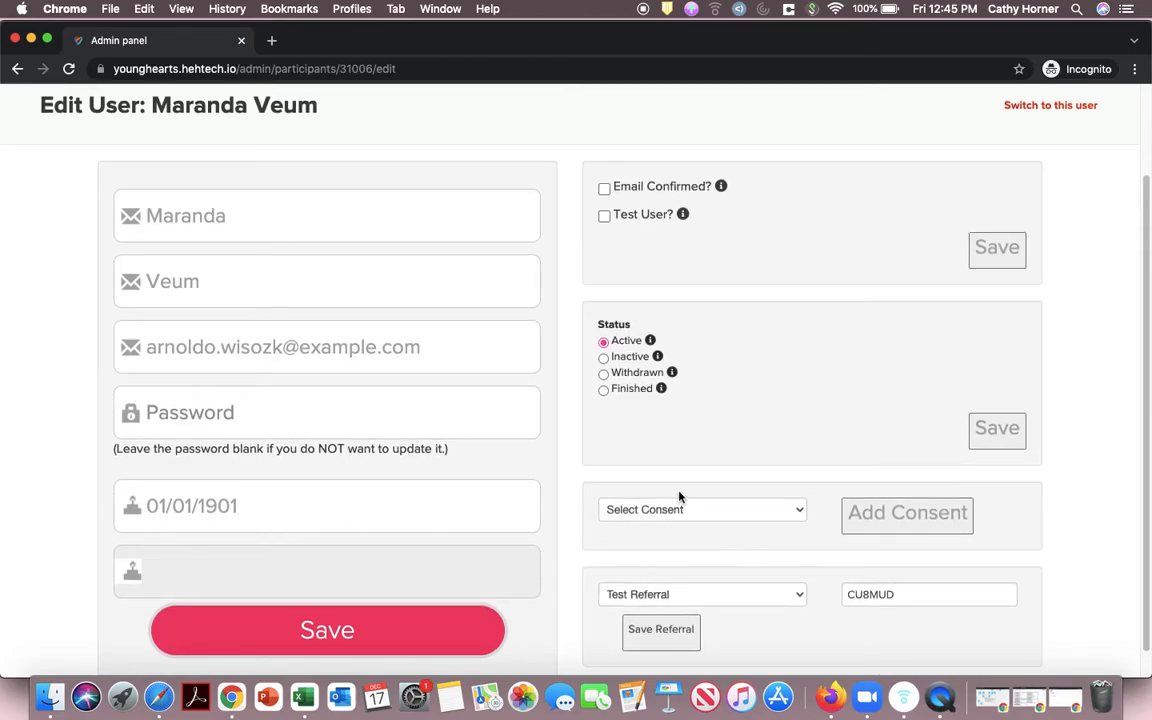
pyautogui.scroll(-1, 710, 368)
pyautogui.scroll(2, 710, 368)
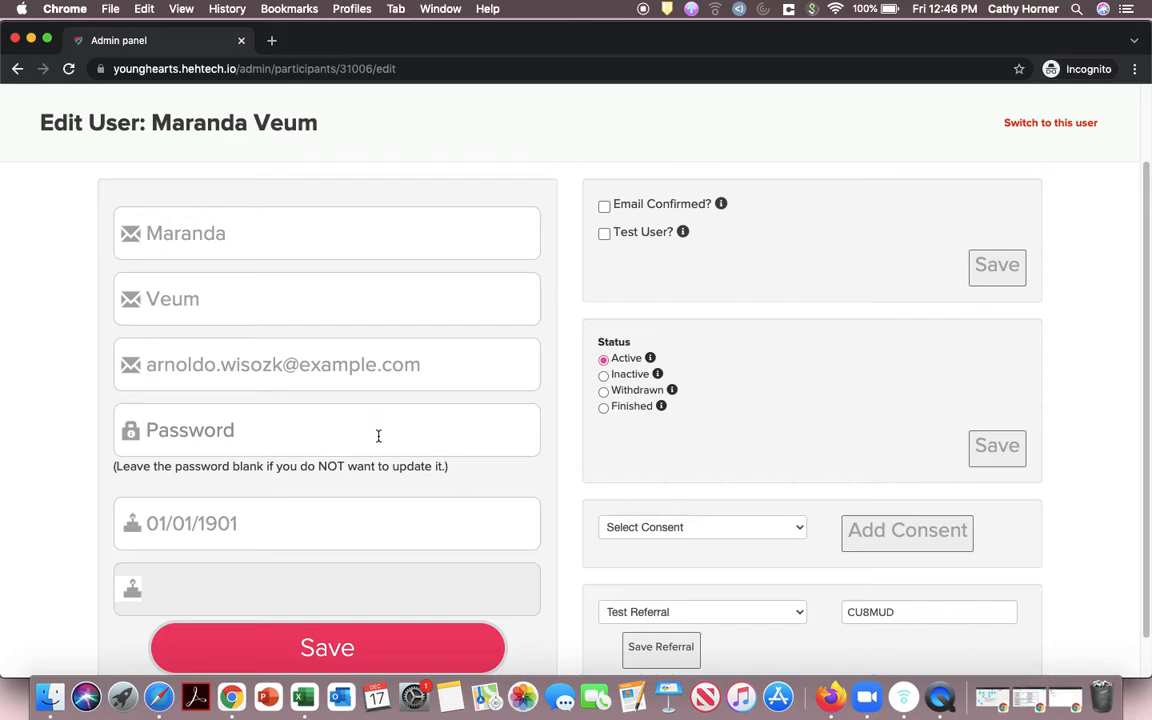
pyautogui.scroll(3, 378, 398)
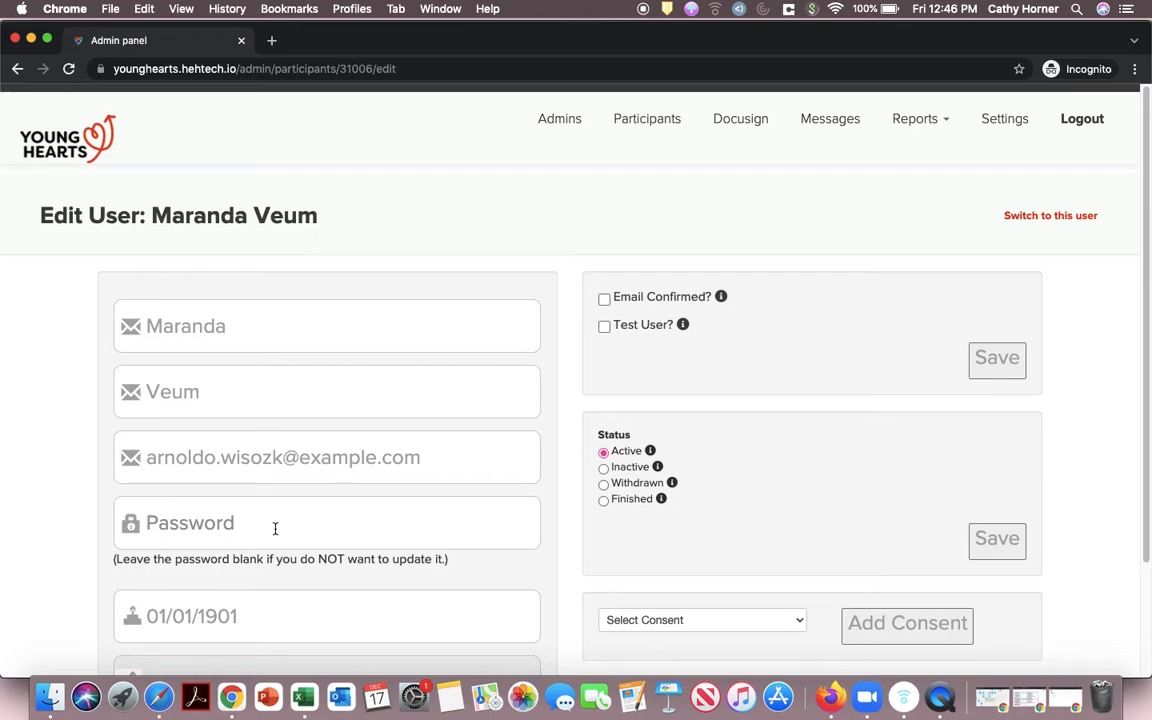
pyautogui.scroll(-1, 275, 528)
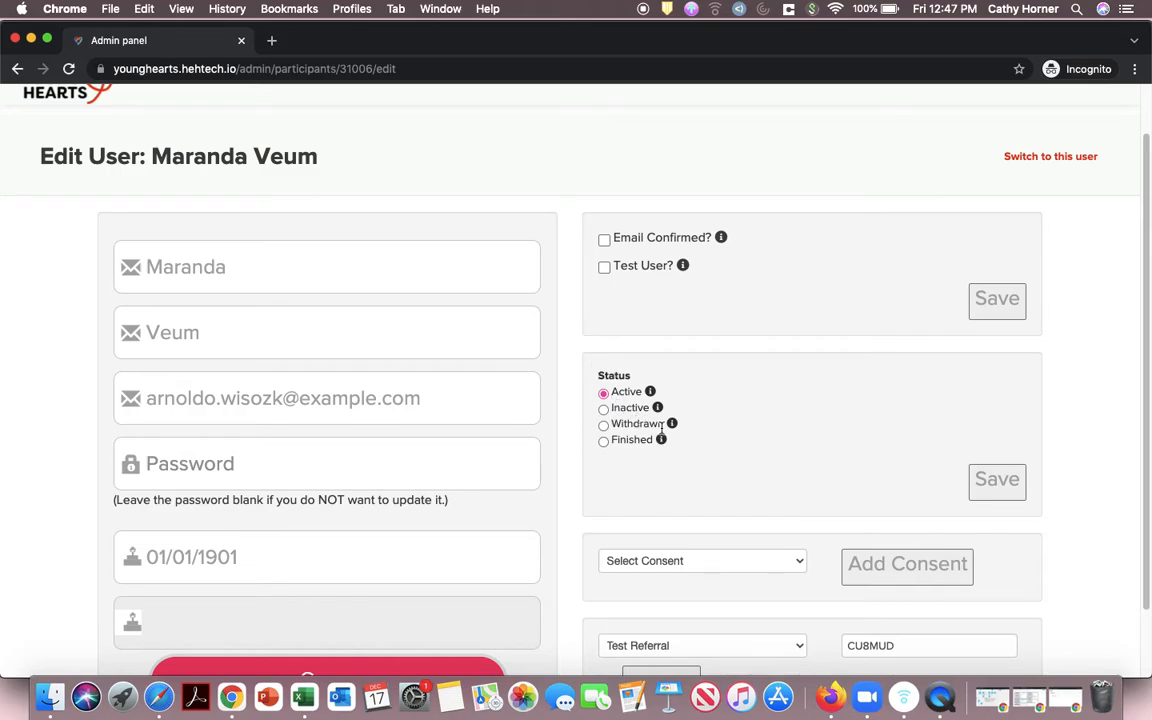
# Step: Review the Edit User form's status, consent and referral code fields, returning to the header
pyautogui.moveTo(660, 443)
pyautogui.rightClick(771, 471)
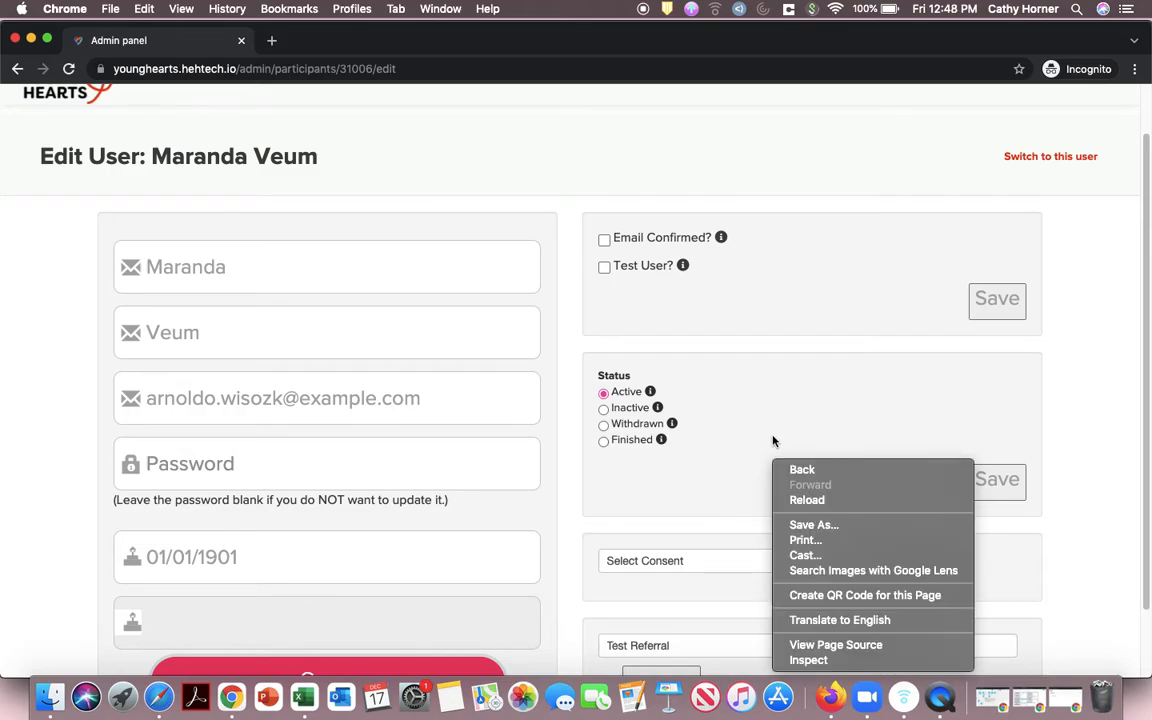
pyautogui.click(647, 455)
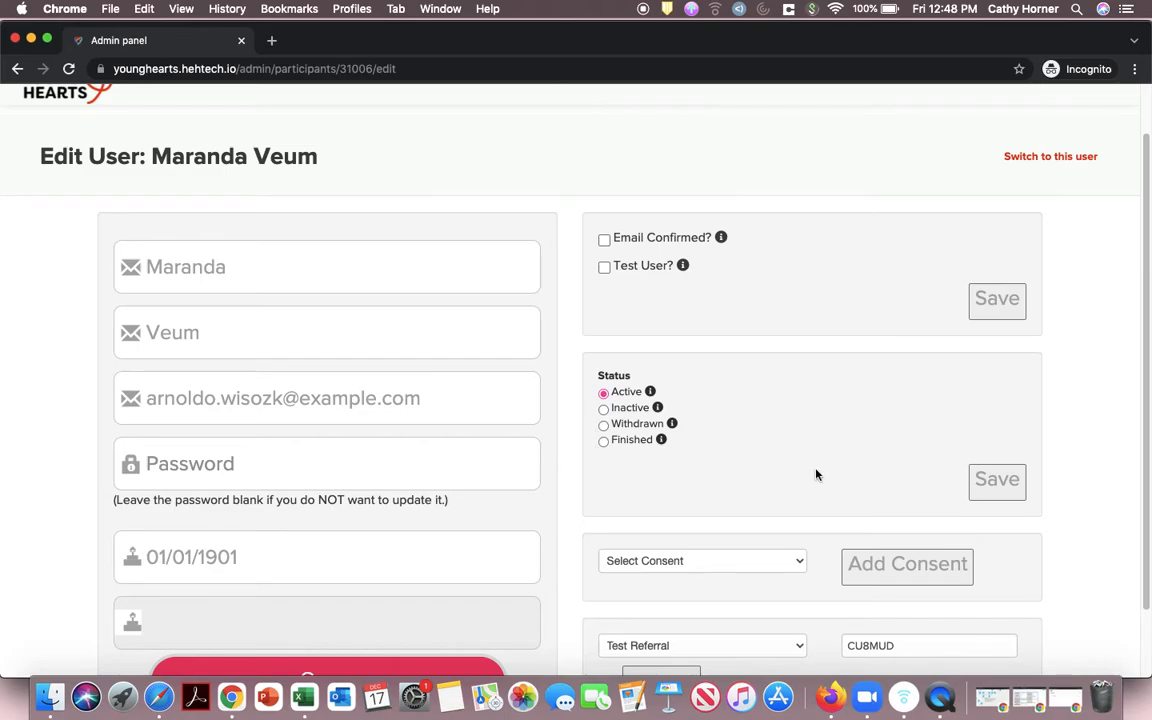
pyautogui.scroll(-2, 869, 493)
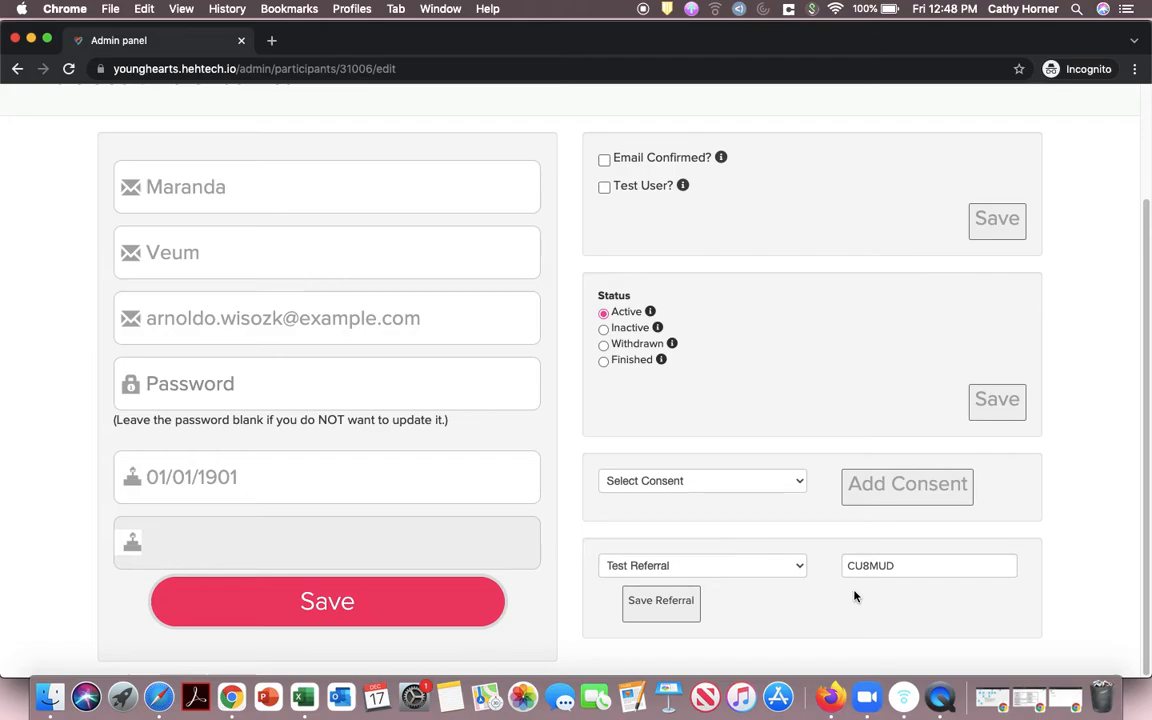
pyautogui.scroll(3, 700, 373)
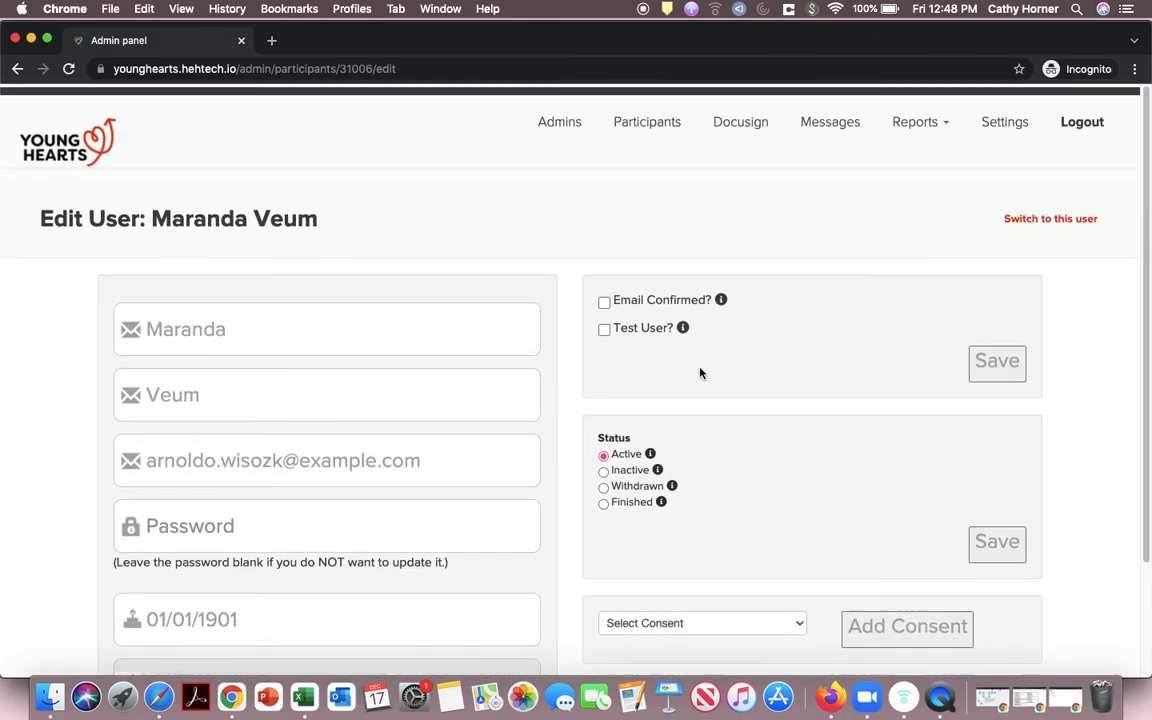
# Step: Return to the Participants list and open the consented participant's profile page
pyautogui.click(17, 68)
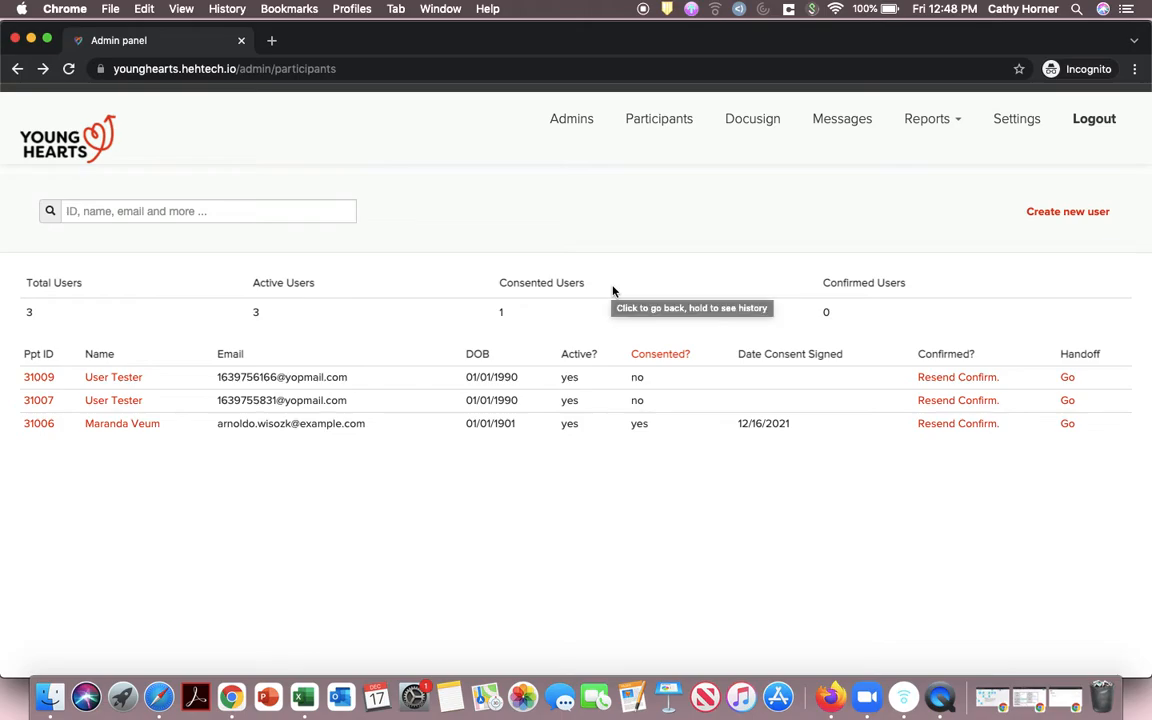
pyautogui.click(110, 424)
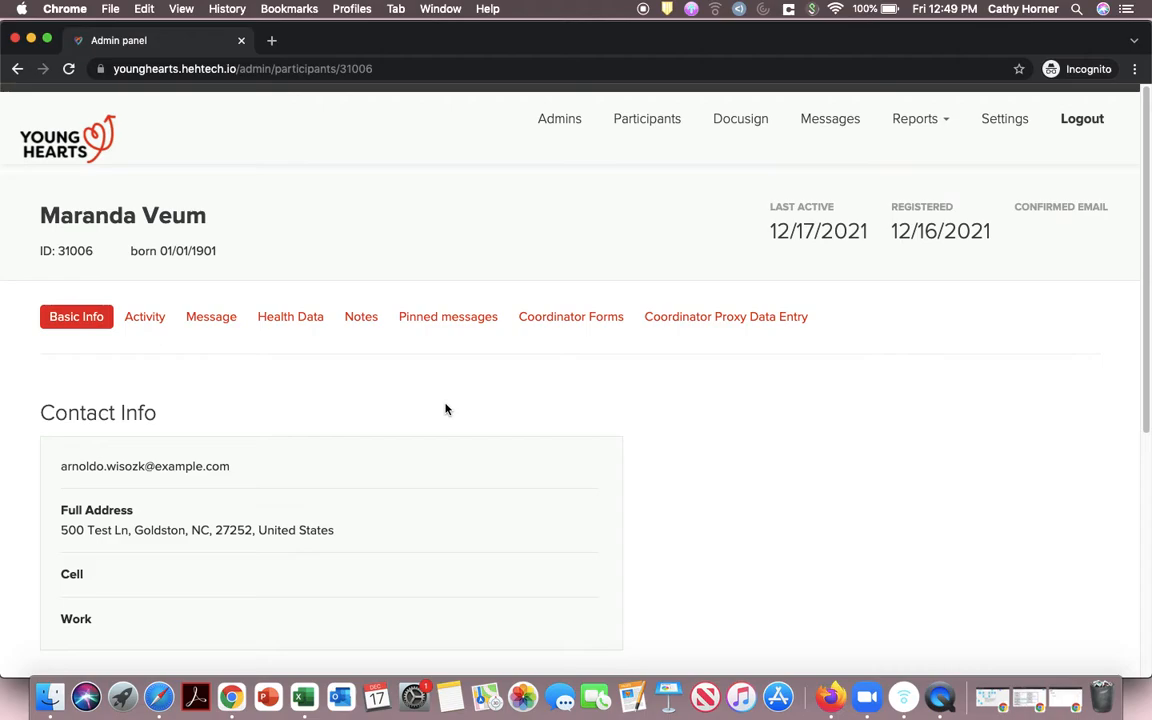
# Step: Review Basic Info, eConsent and Docusign sections, then show the participant's eVisit activity
pyautogui.scroll(-2, 446, 408)
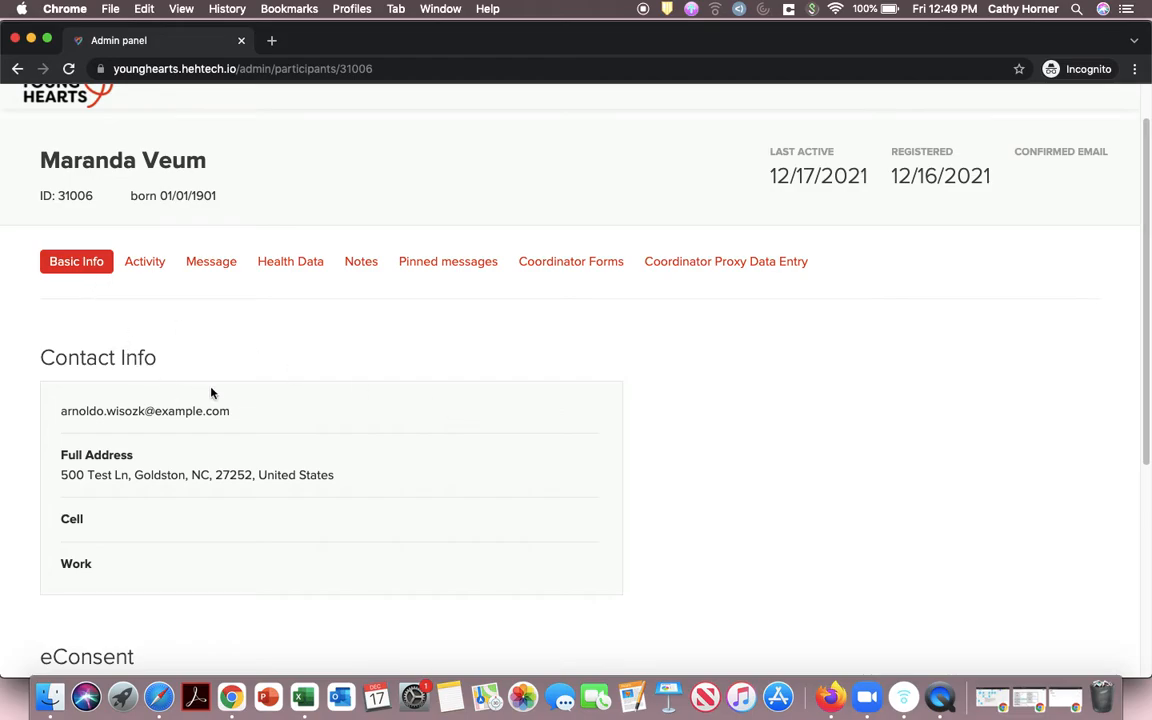
pyautogui.scroll(-4, 211, 393)
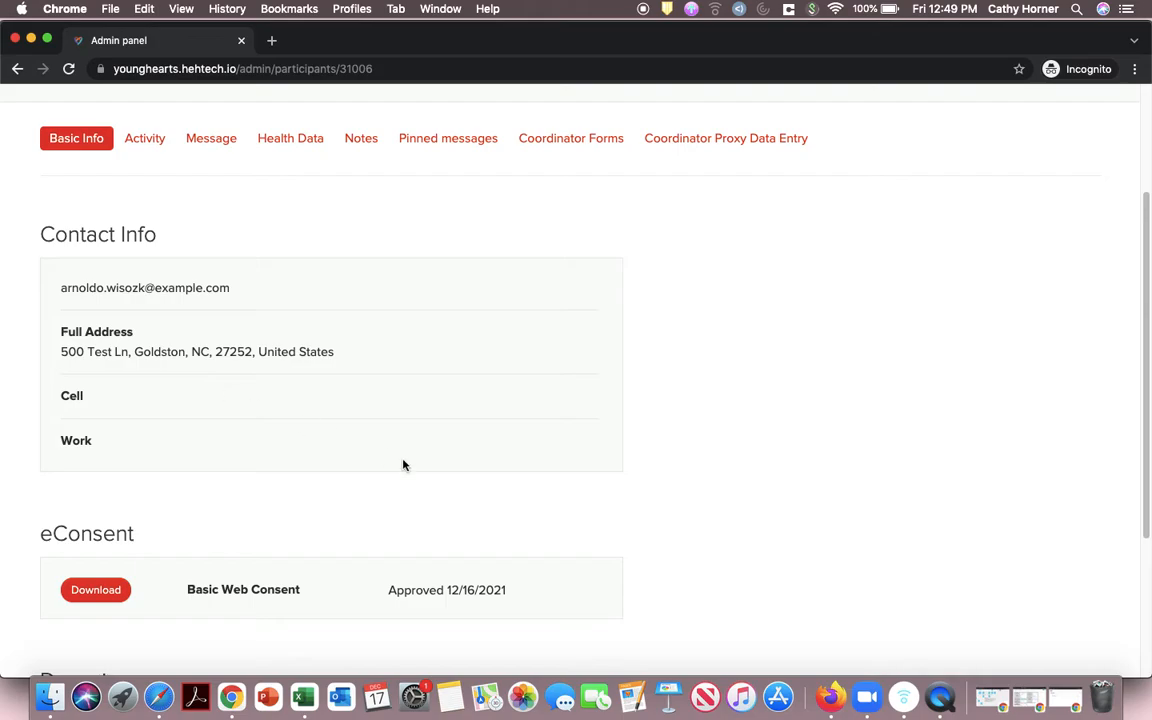
pyautogui.scroll(-7, 404, 465)
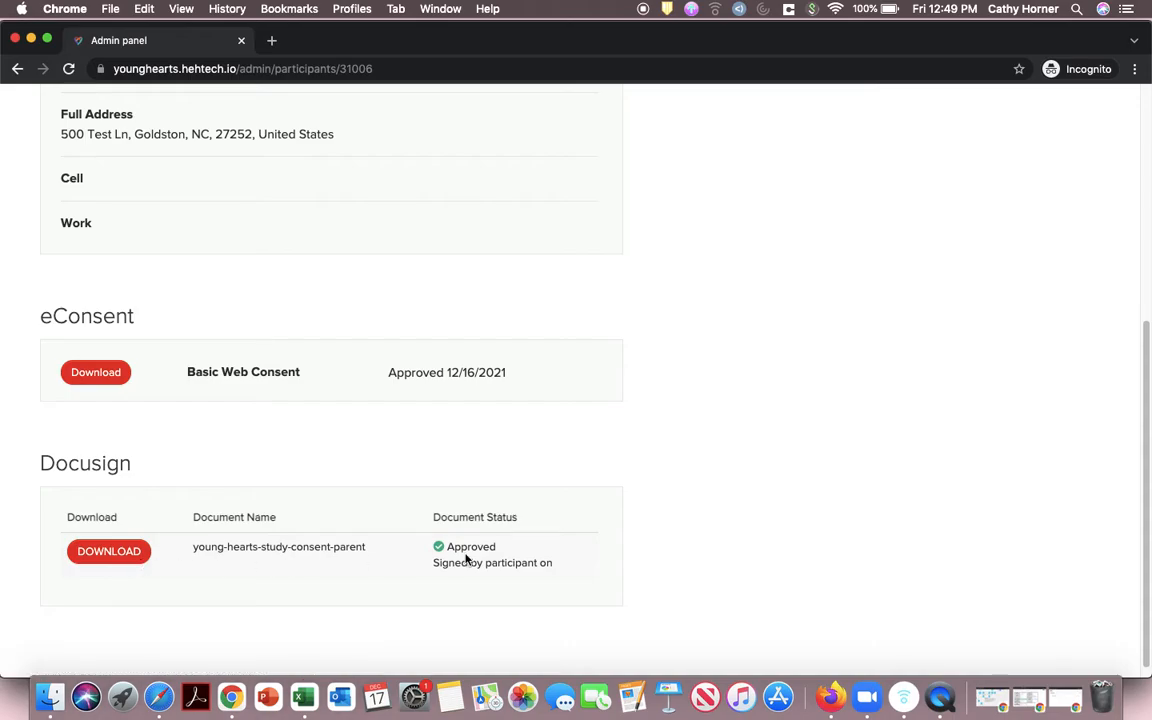
pyautogui.scroll(5, 465, 558)
pyautogui.scroll(2, 465, 558)
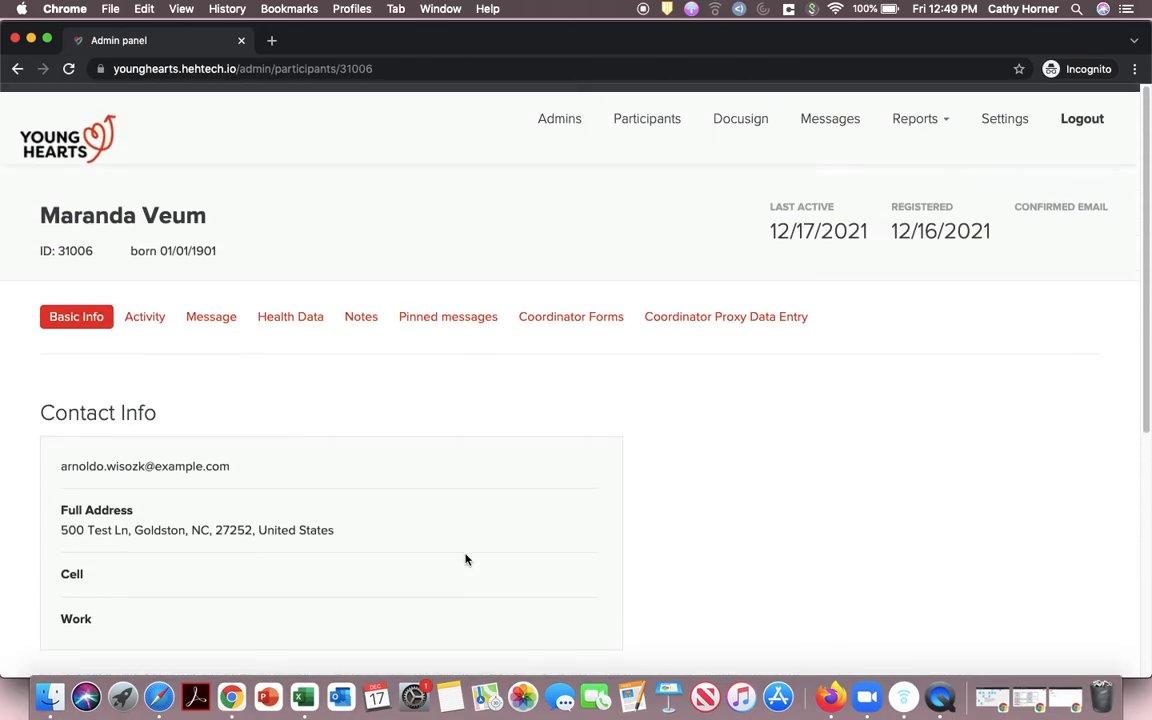
pyautogui.click(145, 318)
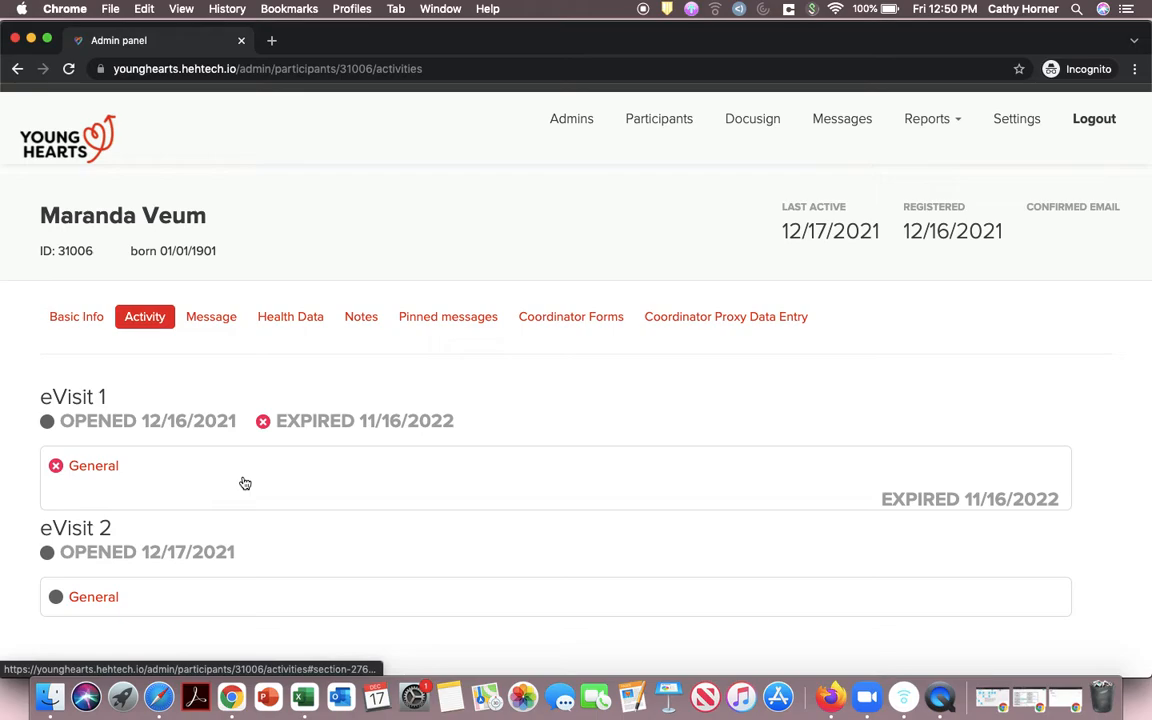
# Step: Expand eVisit 1's General tasks and scroll through its enrollment, consent and Next Steps items
pyautogui.click(114, 466)
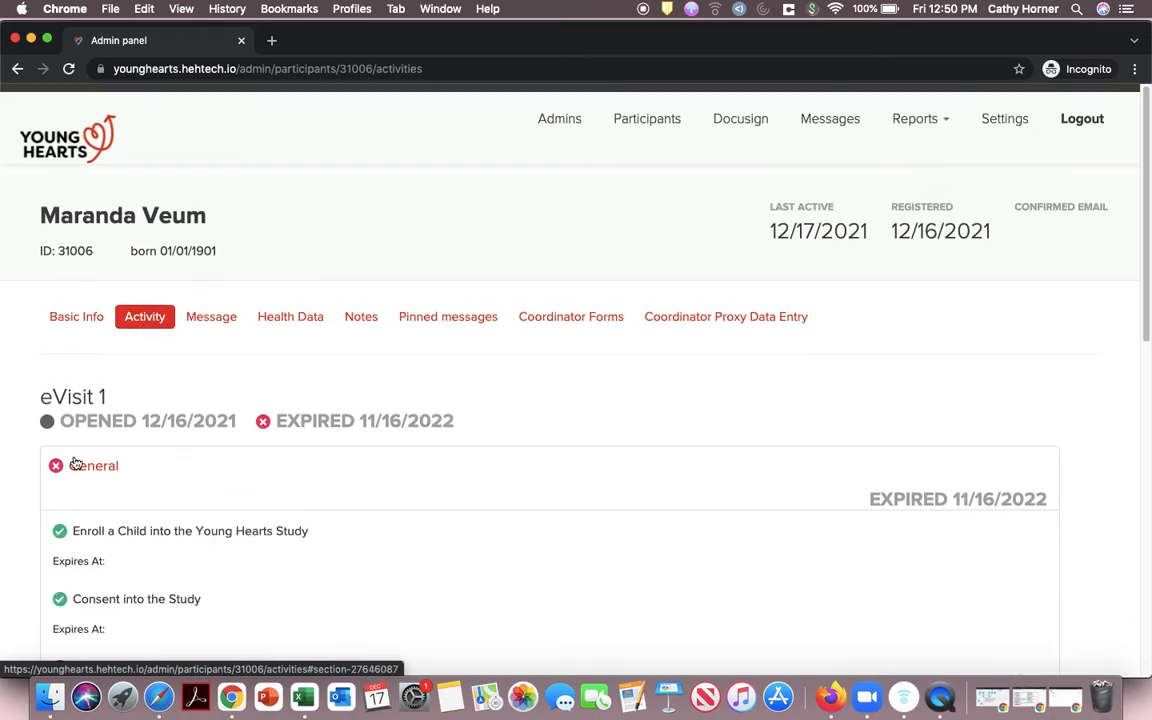
pyautogui.scroll(-5, 136, 475)
pyautogui.scroll(3, 138, 476)
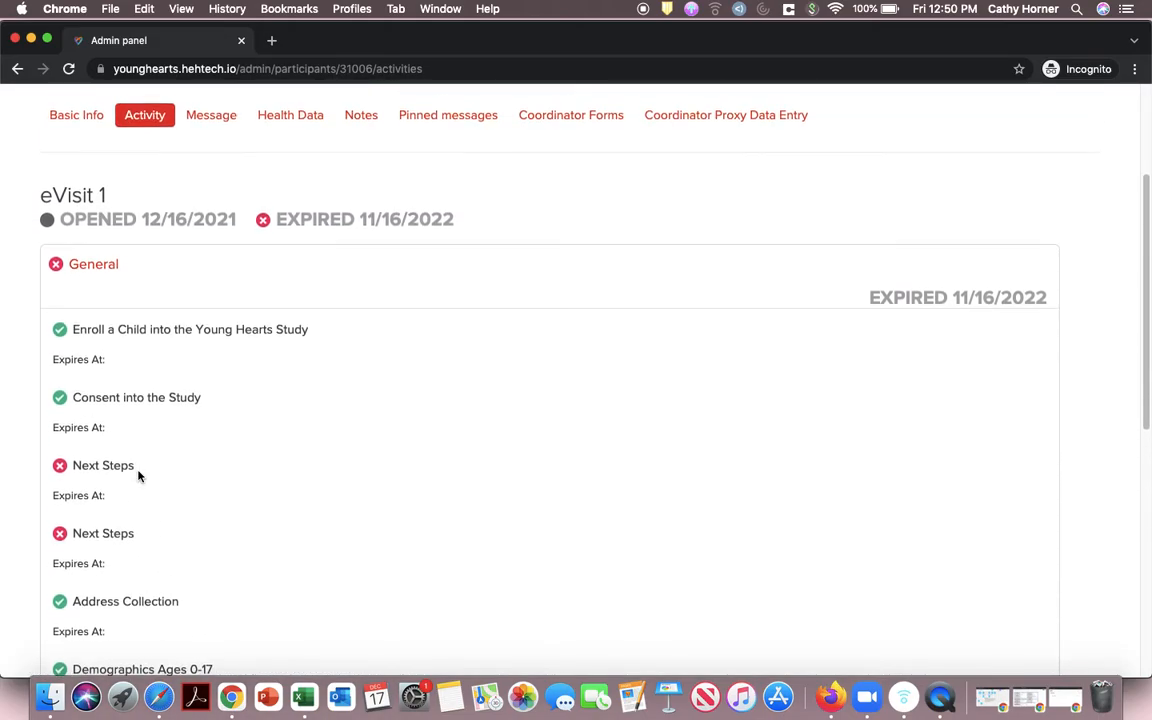
pyautogui.scroll(-2, 138, 476)
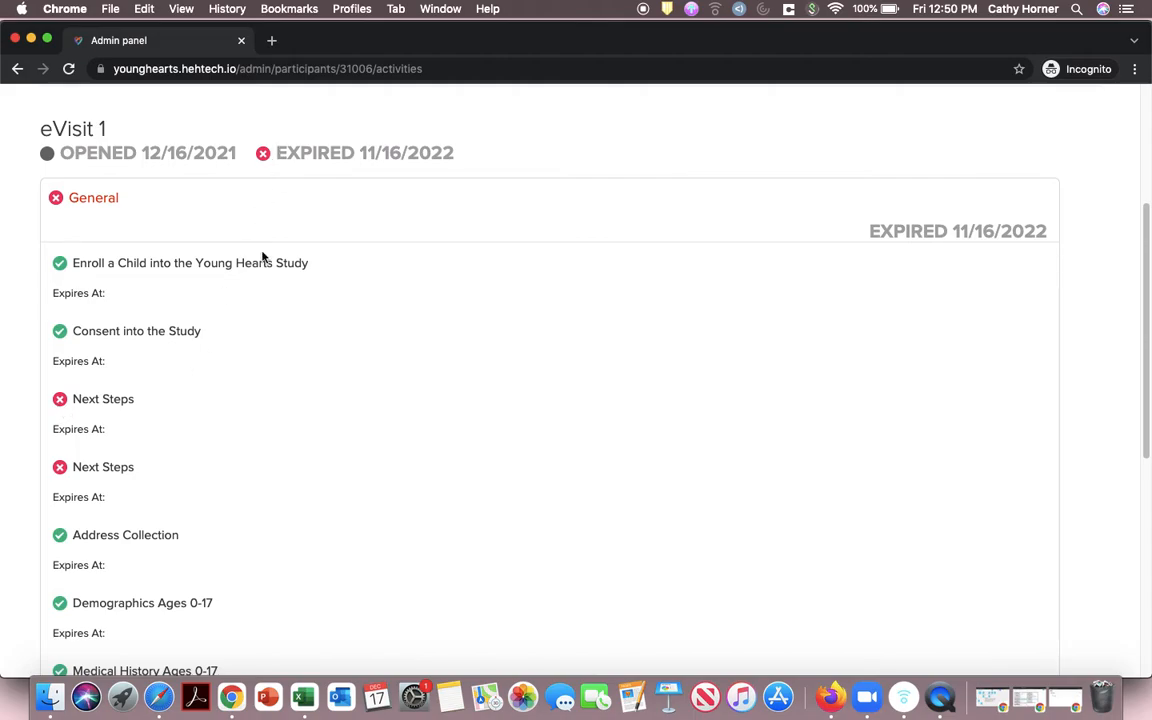
pyautogui.scroll(-10, 247, 339)
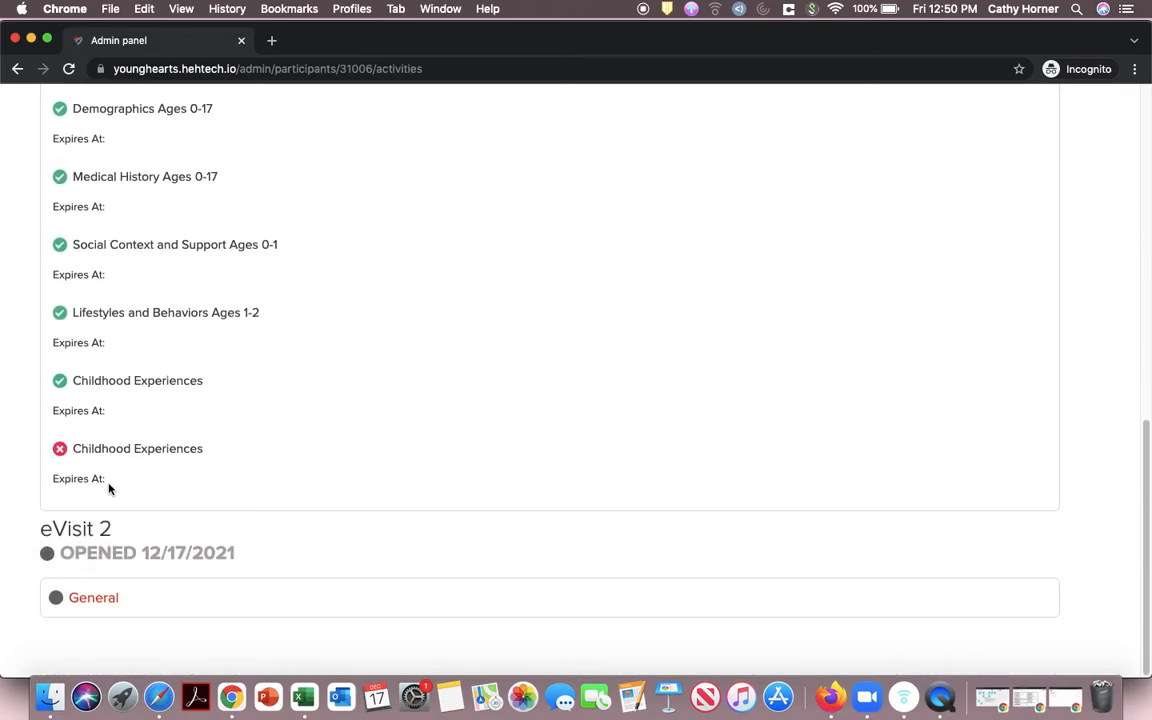
# Step: Expand the eVisit 2 General section and scroll through its surveys
pyautogui.click(91, 597)
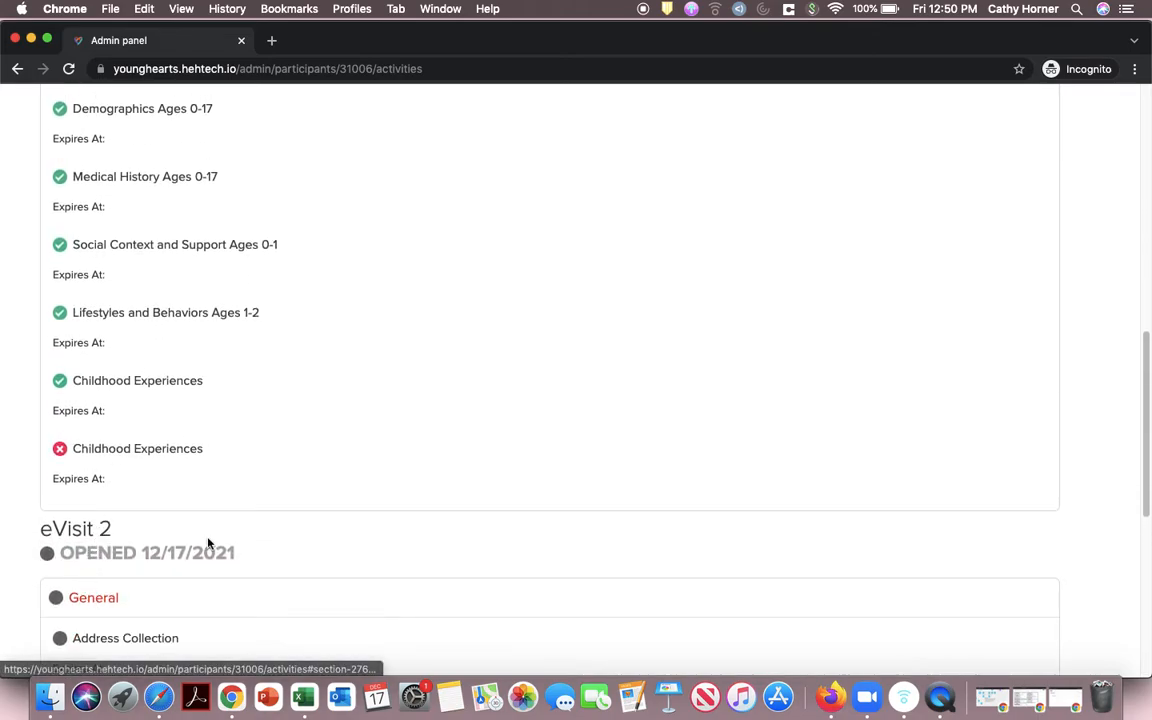
pyautogui.scroll(-5, 208, 543)
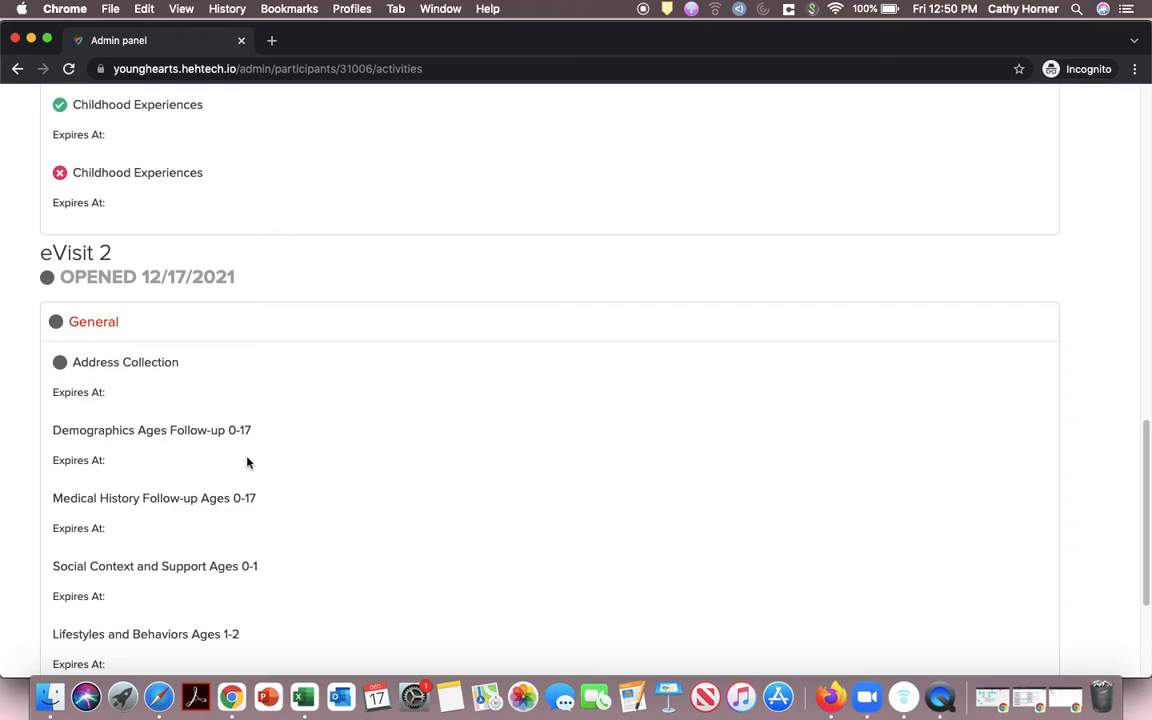
pyautogui.scroll(-5, 370, 504)
pyautogui.scroll(5, 370, 504)
pyautogui.scroll(10, 370, 504)
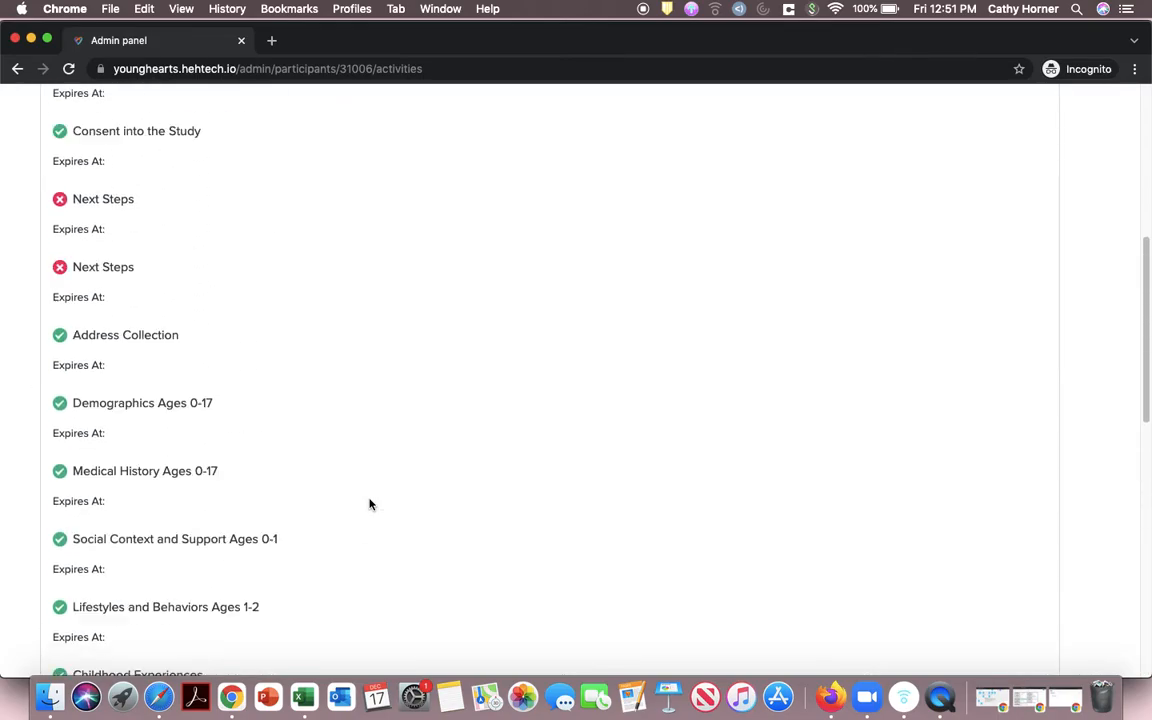
pyautogui.scroll(-1, 371, 505)
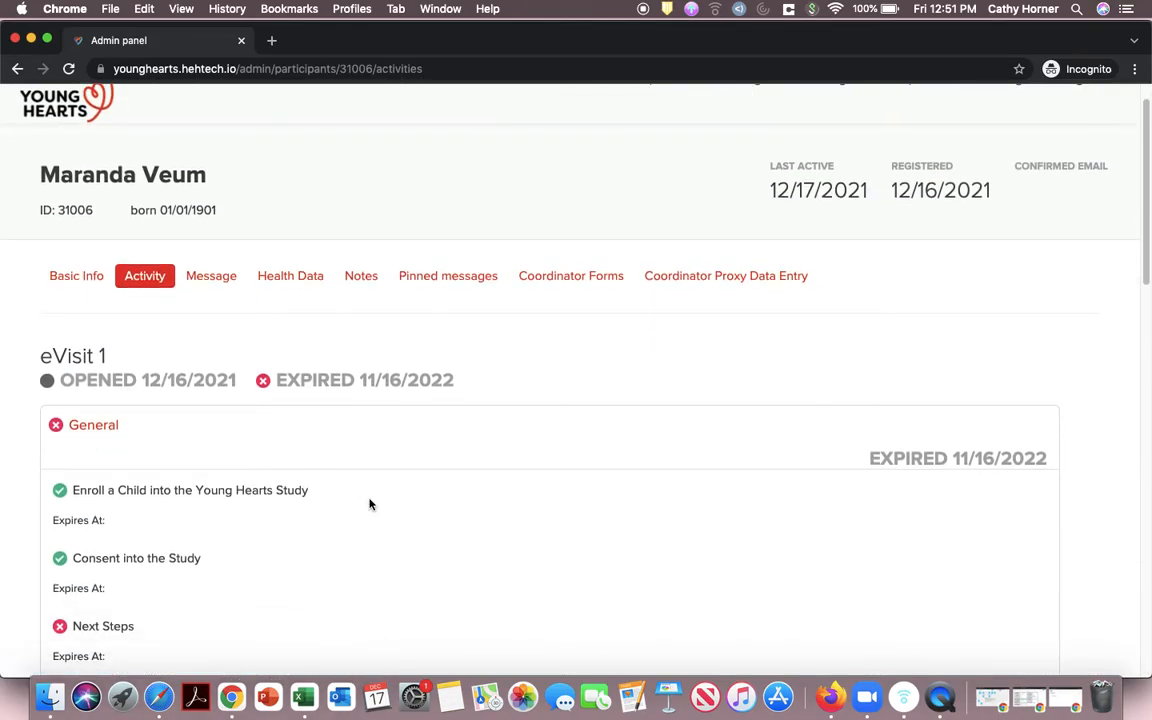
# Step: Check the participant's queued messages, then return to the empty Message Logs
pyautogui.click(222, 281)
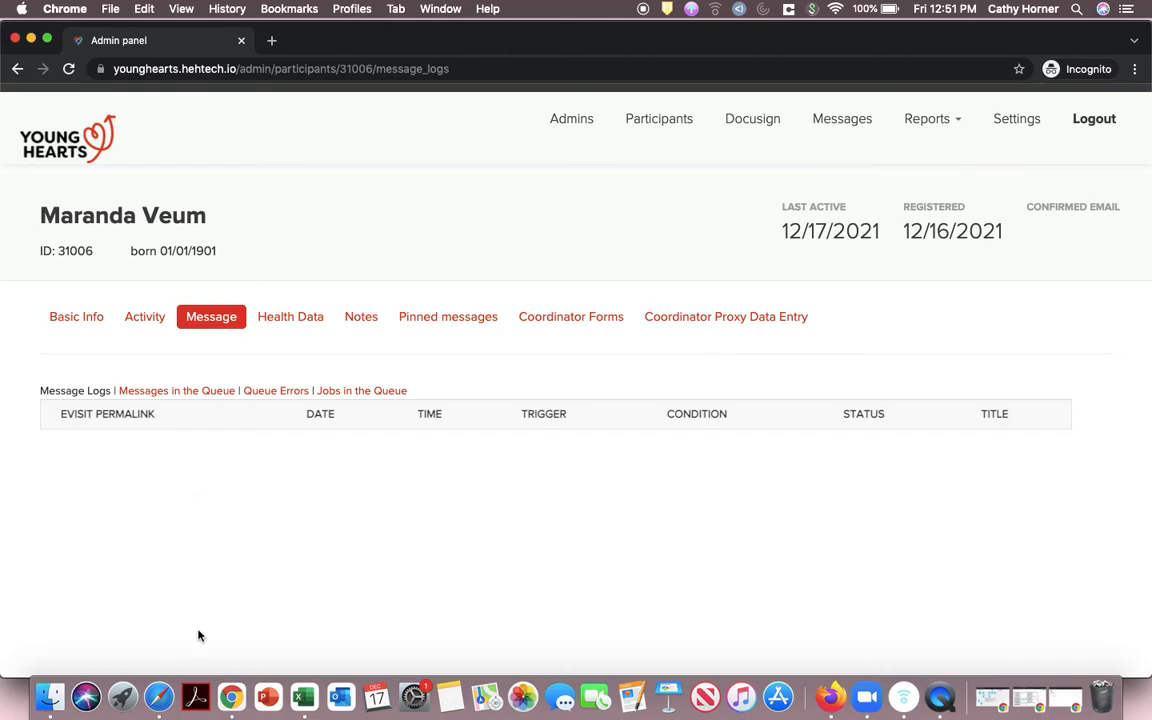
pyautogui.click(170, 392)
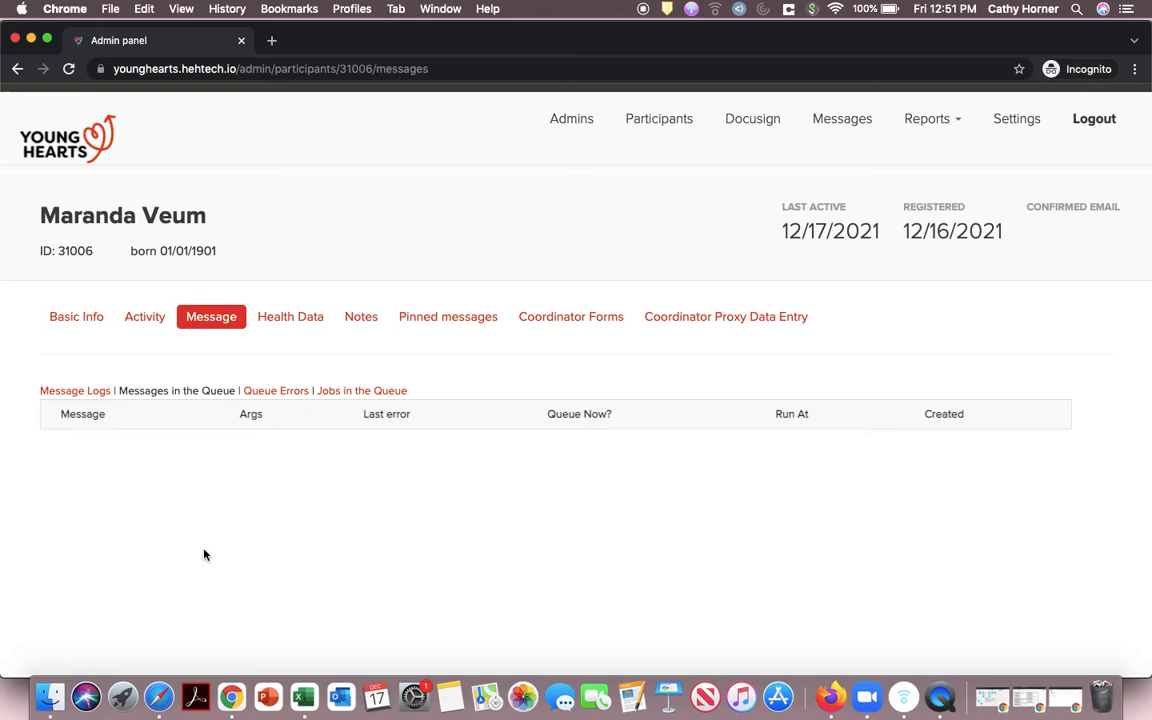
pyautogui.click(82, 391)
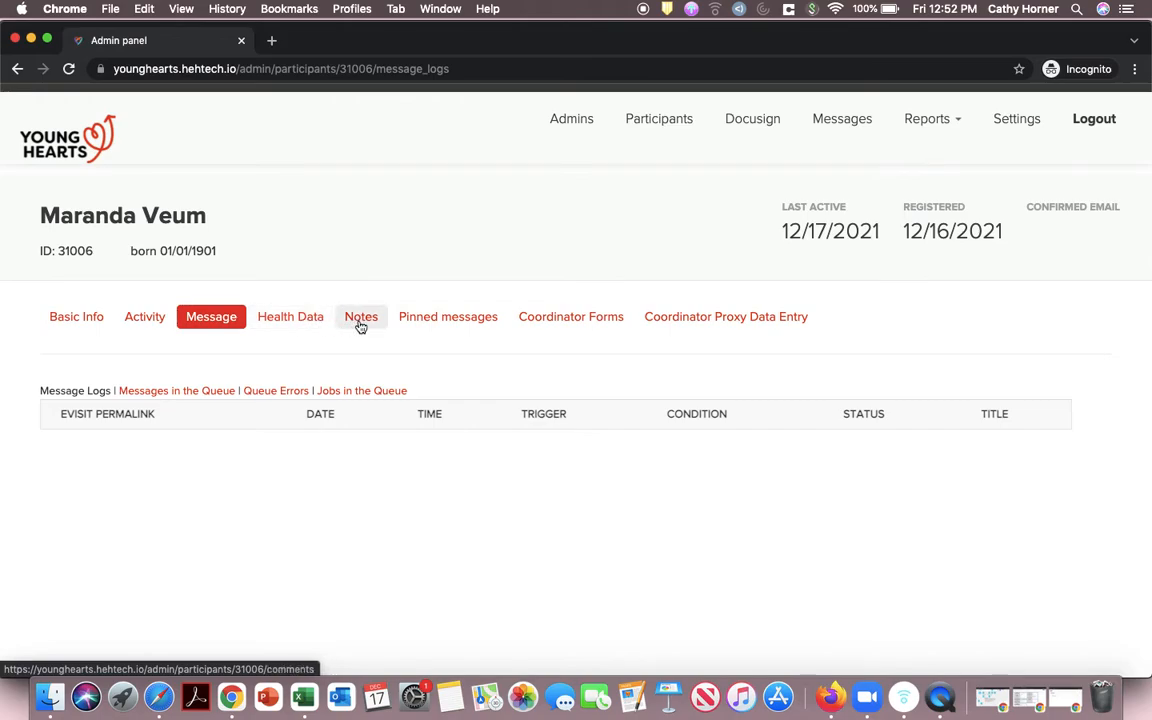
# Step: View the participant's empty Pinned messages, then go back to the admin home page
pyautogui.click(420, 333)
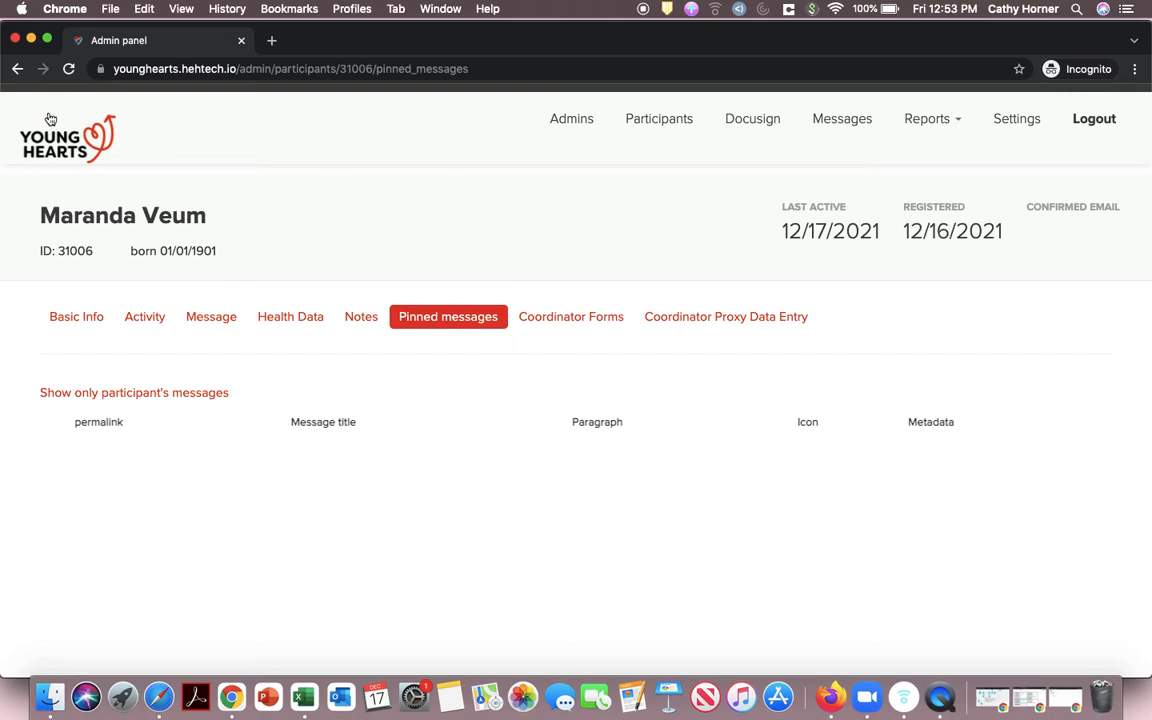
pyautogui.click(52, 146)
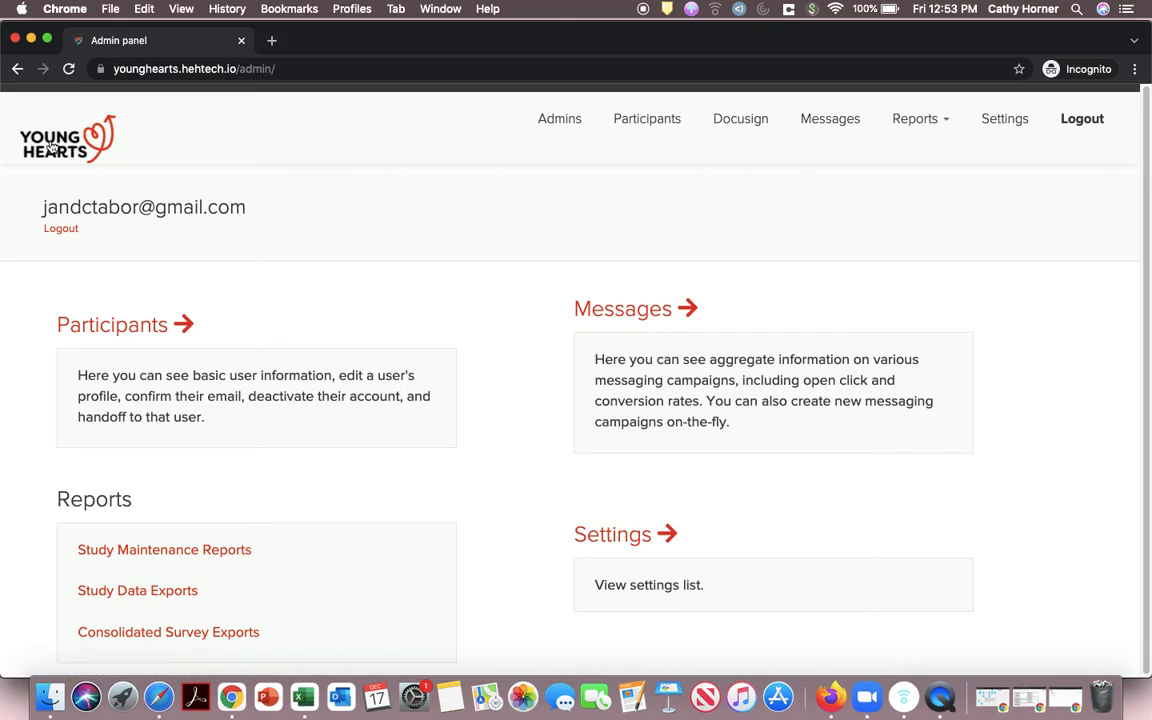
# Step: Show the Participants list and the link menu for the consented participant's Handoff Go link
pyautogui.click(655, 120)
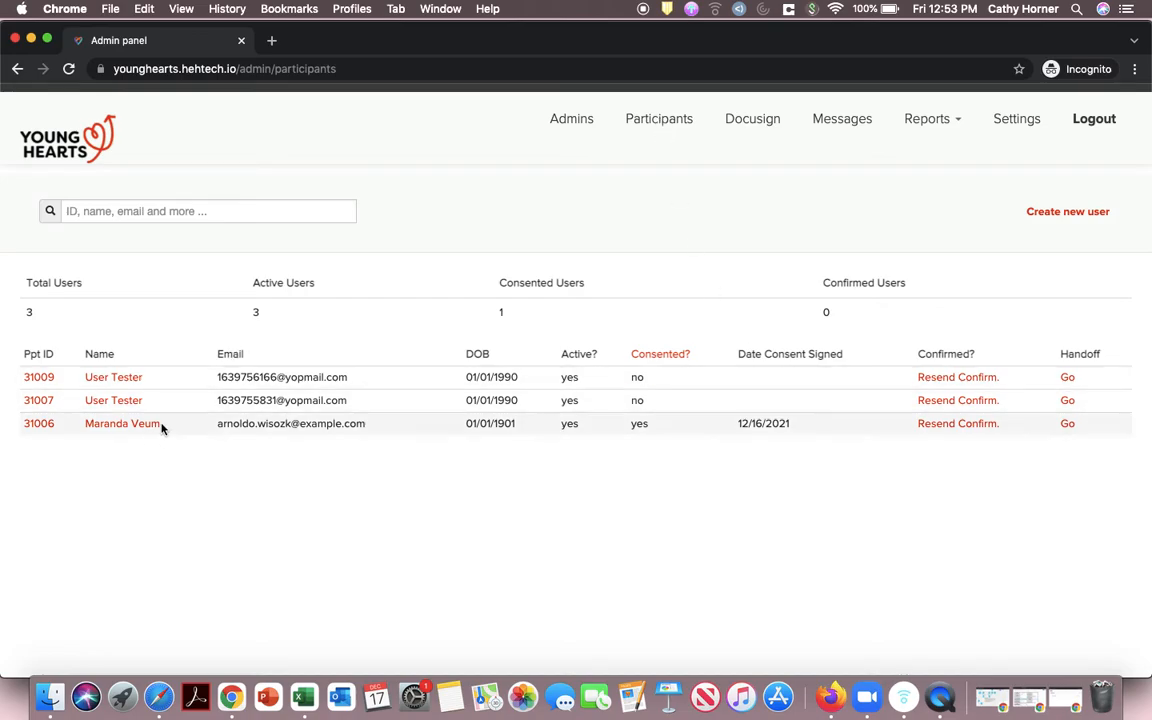
pyautogui.rightClick(1068, 425)
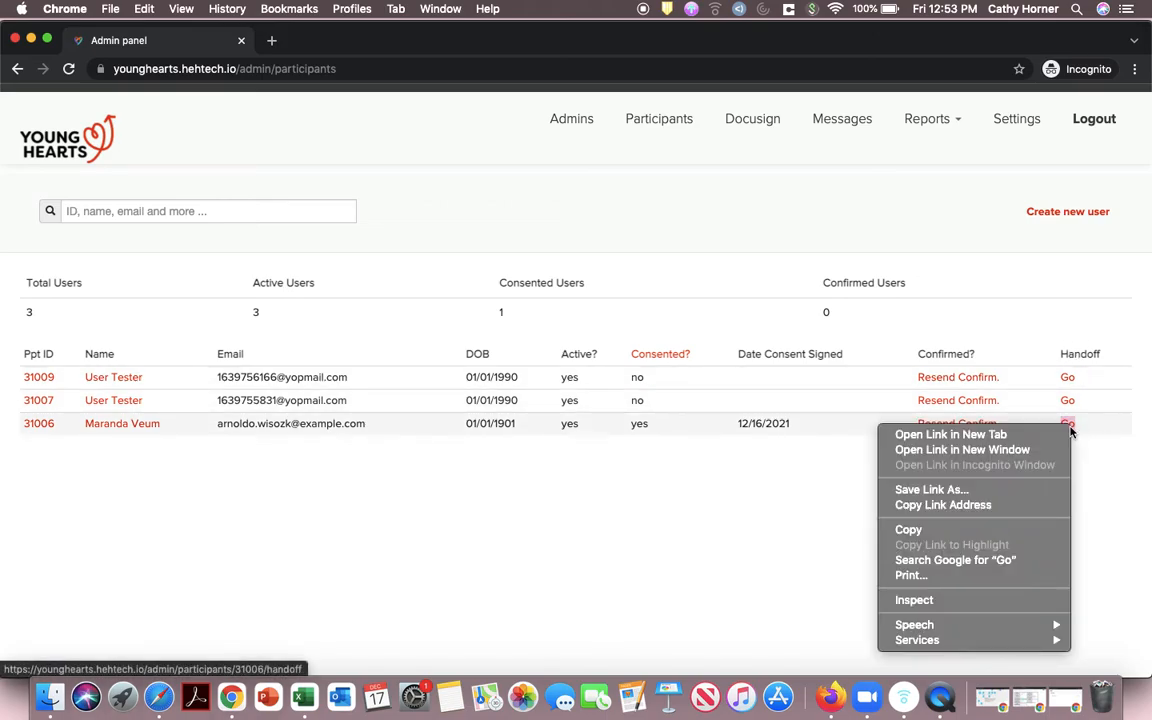
# Step: Open the handoff link in a new tab and enter the participant site as that participant
pyautogui.click(930, 435)
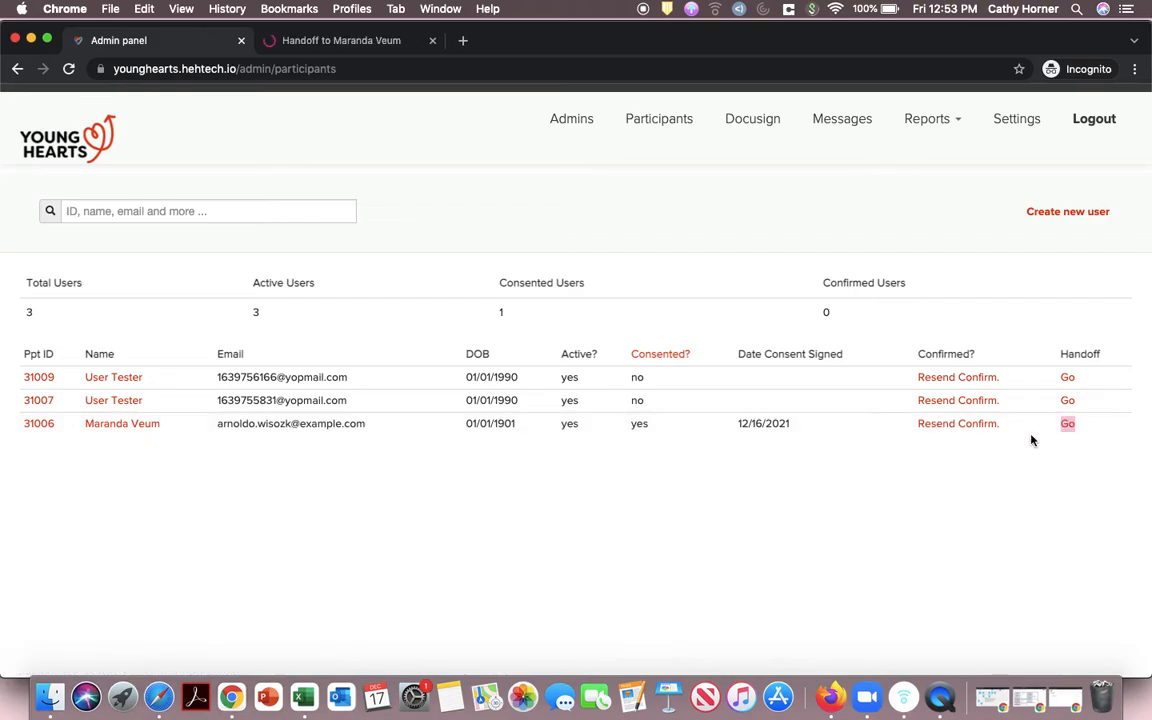
pyautogui.click(381, 50)
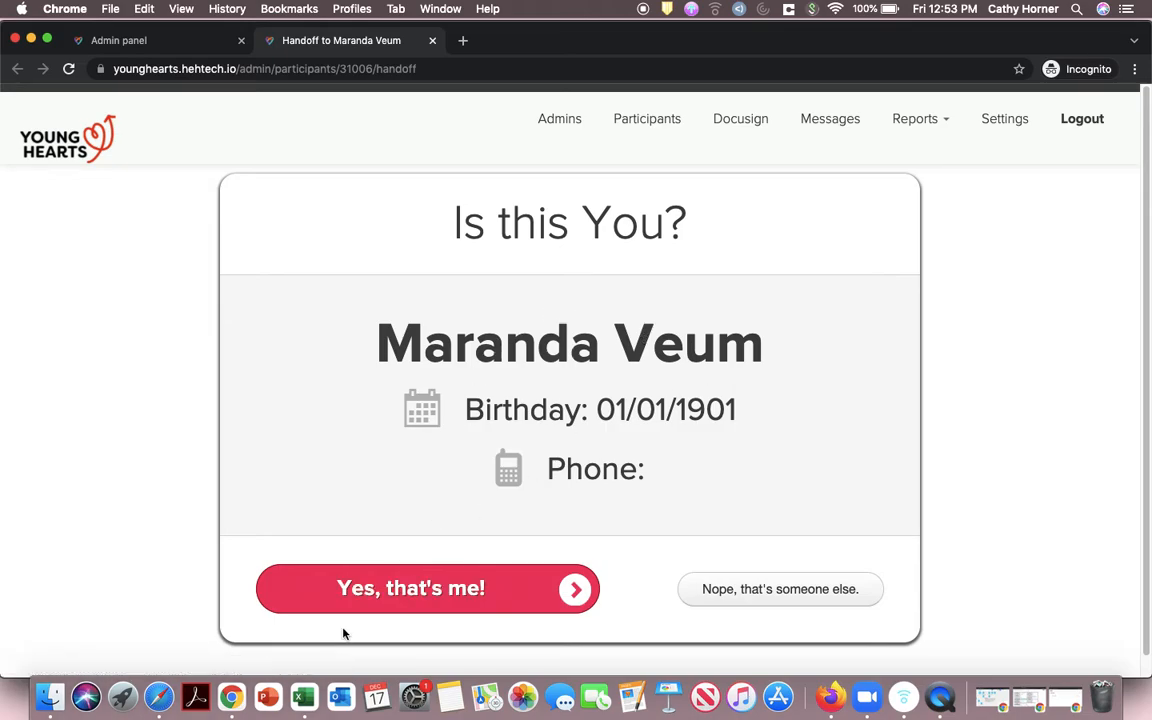
pyautogui.click(425, 594)
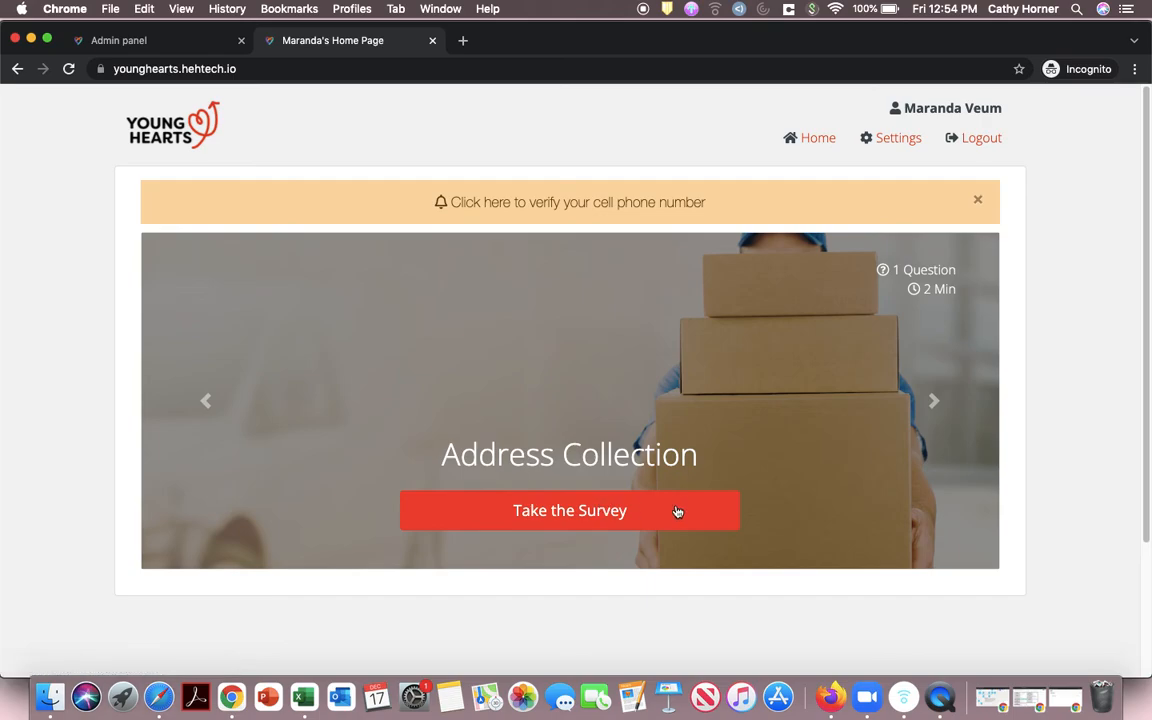
# Step: Scroll the participant home page to the footer and back, viewing the Address Collection survey
pyautogui.scroll(-2, 940, 398)
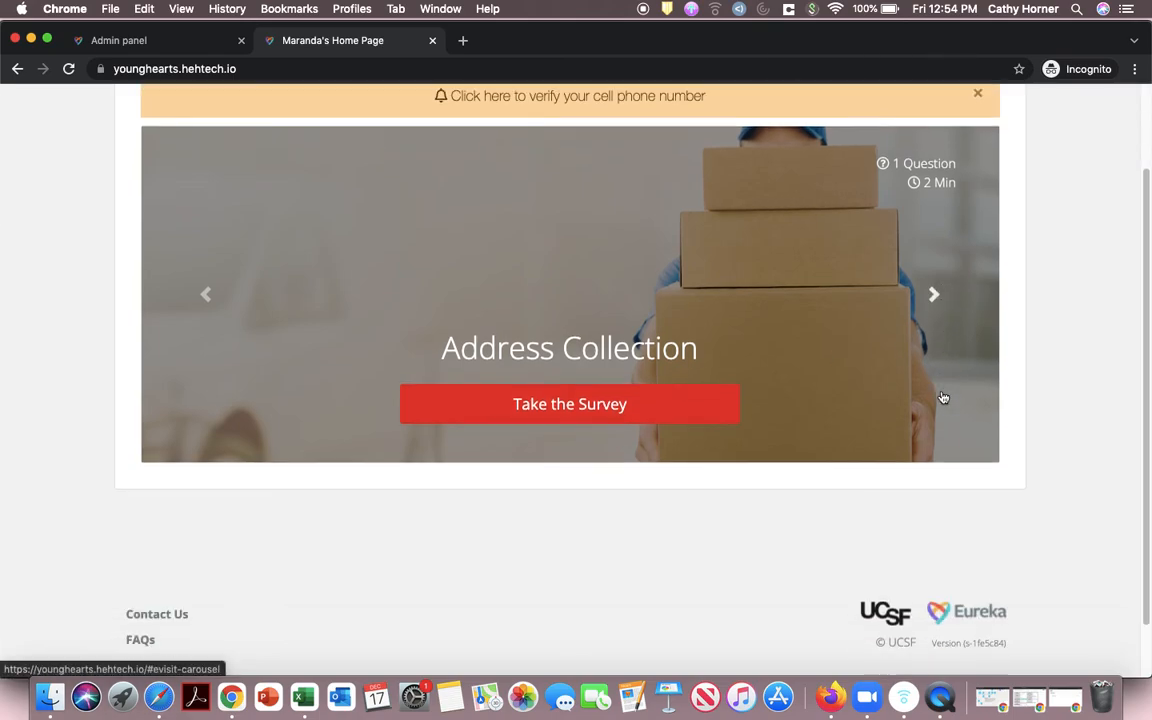
pyautogui.scroll(4, 940, 398)
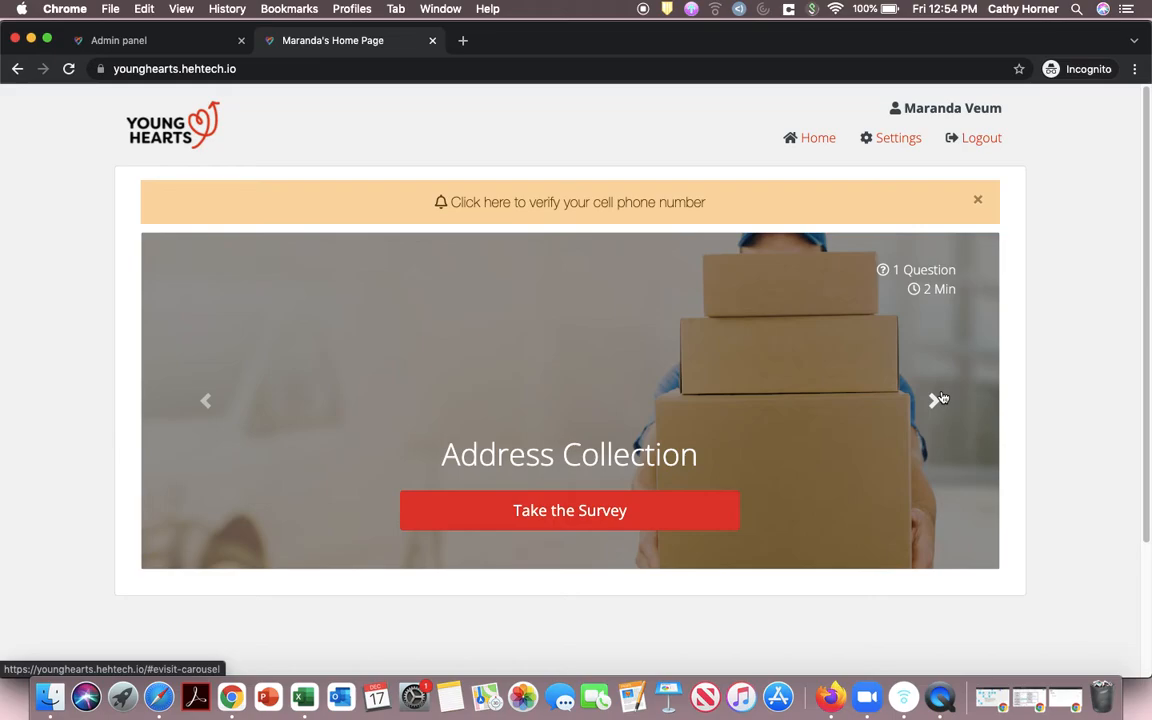
pyautogui.scroll(-4, 940, 398)
pyautogui.scroll(2, 940, 398)
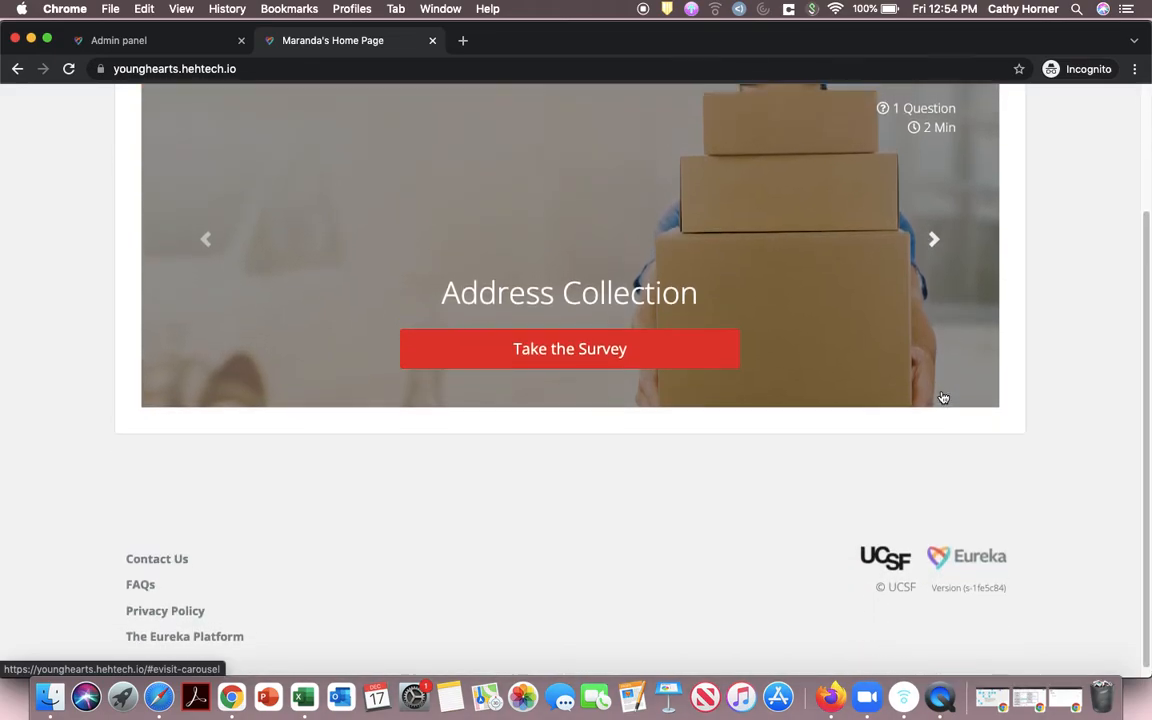
pyautogui.scroll(2, 942, 398)
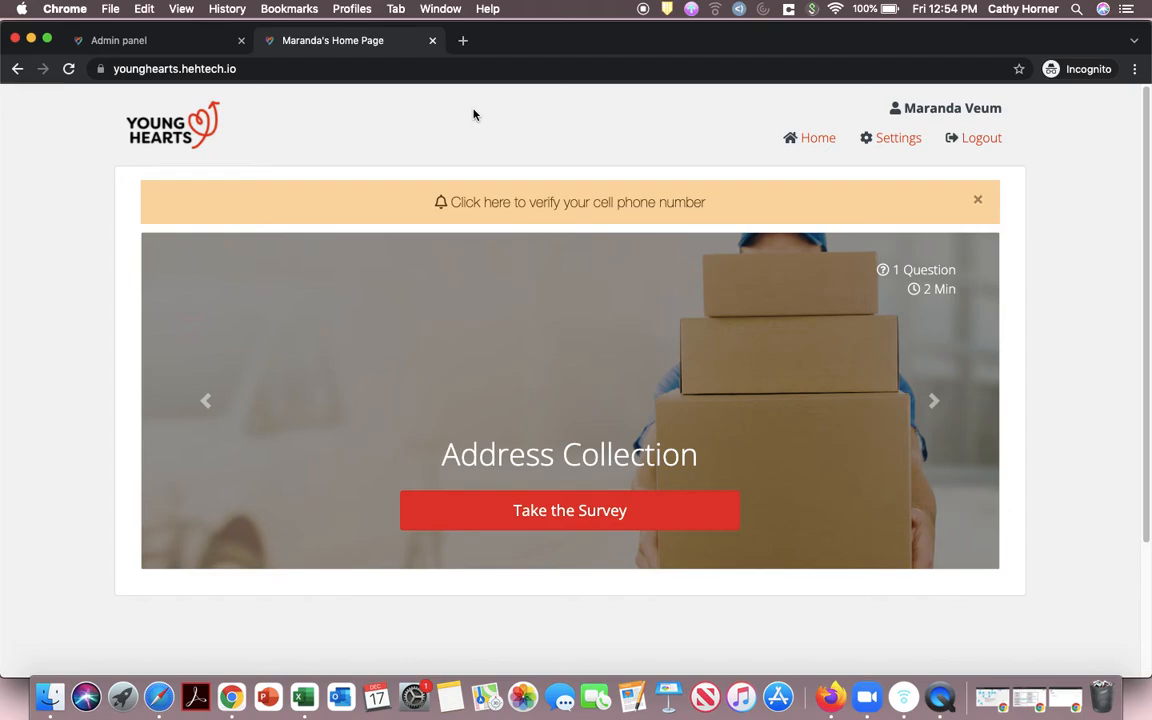
# Step: Close the participant's home page and view the Docusign envelopes with the approved parent consent
pyautogui.click(433, 41)
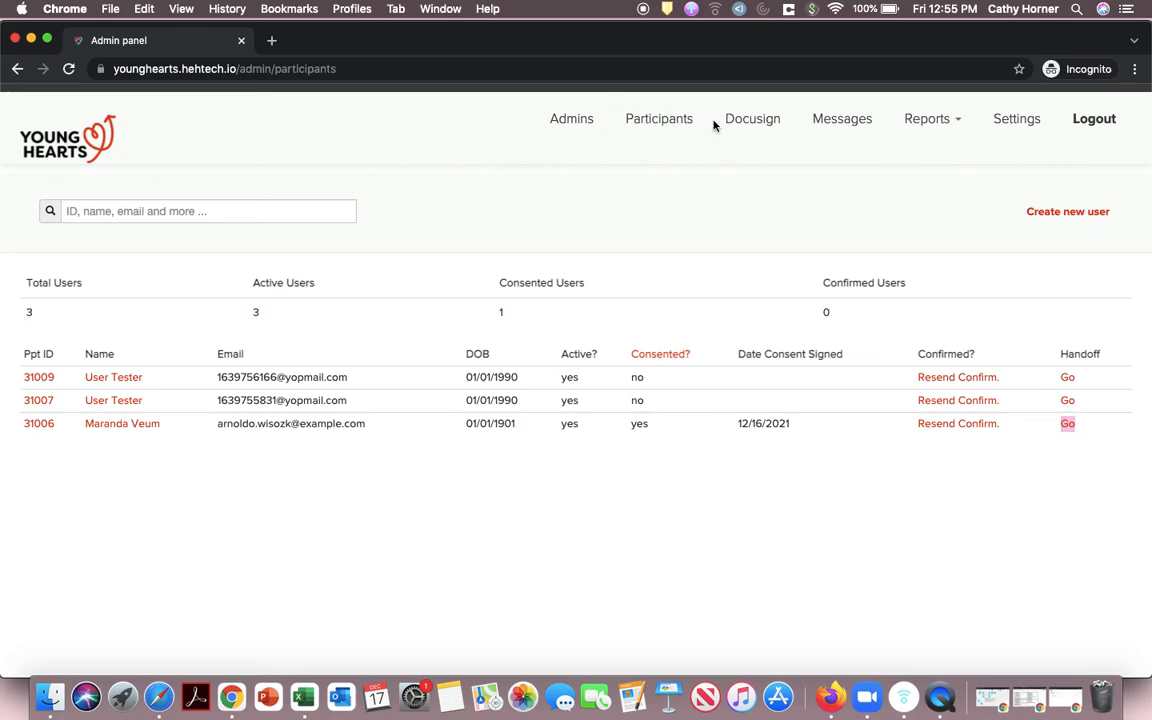
pyautogui.click(769, 126)
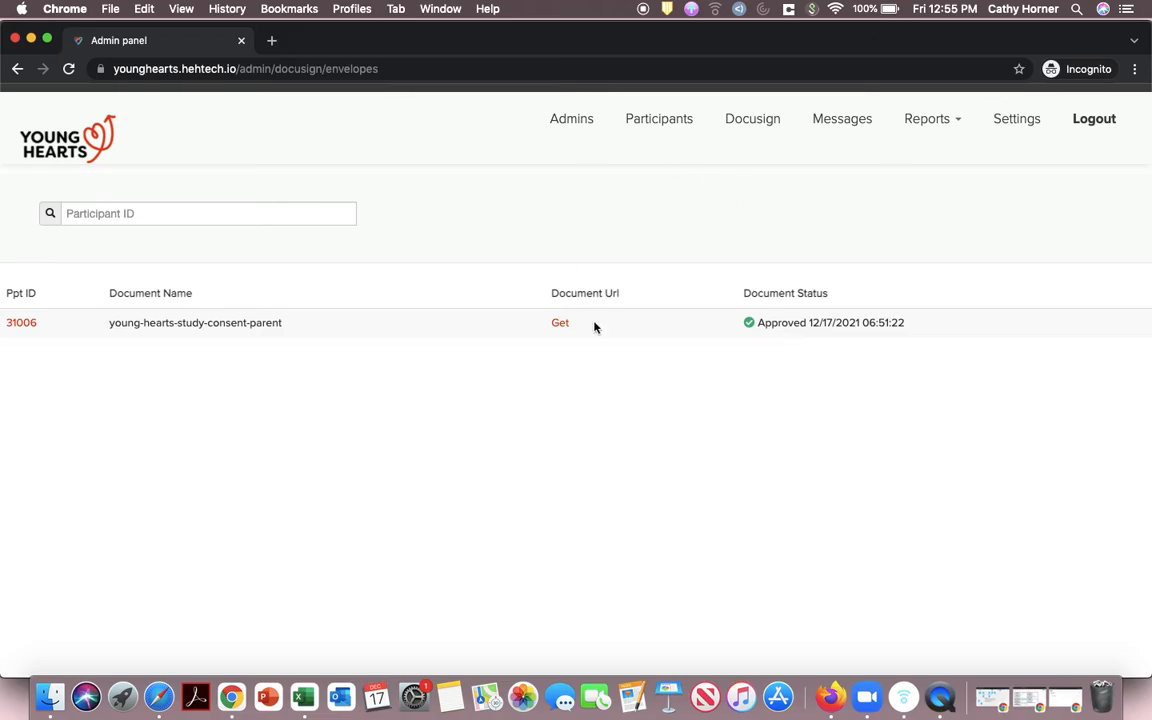
# Step: View the five message templates on the Messages page, then open the Reports dropdown
pyautogui.click(835, 123)
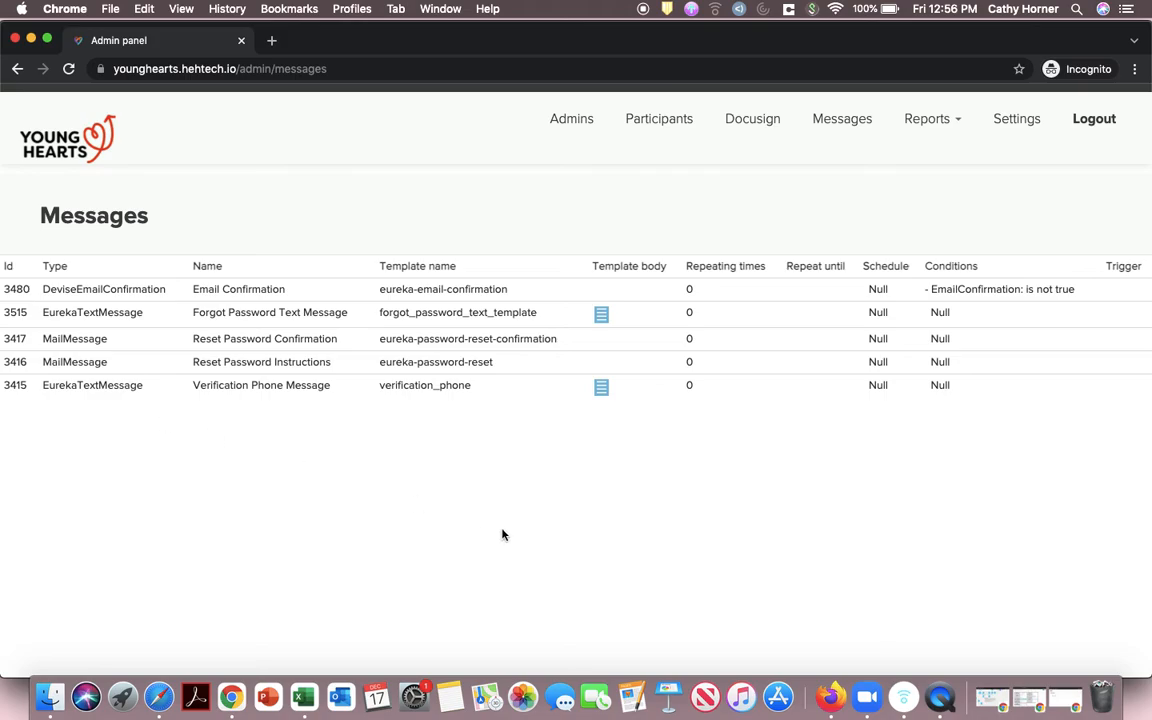
pyautogui.click(929, 124)
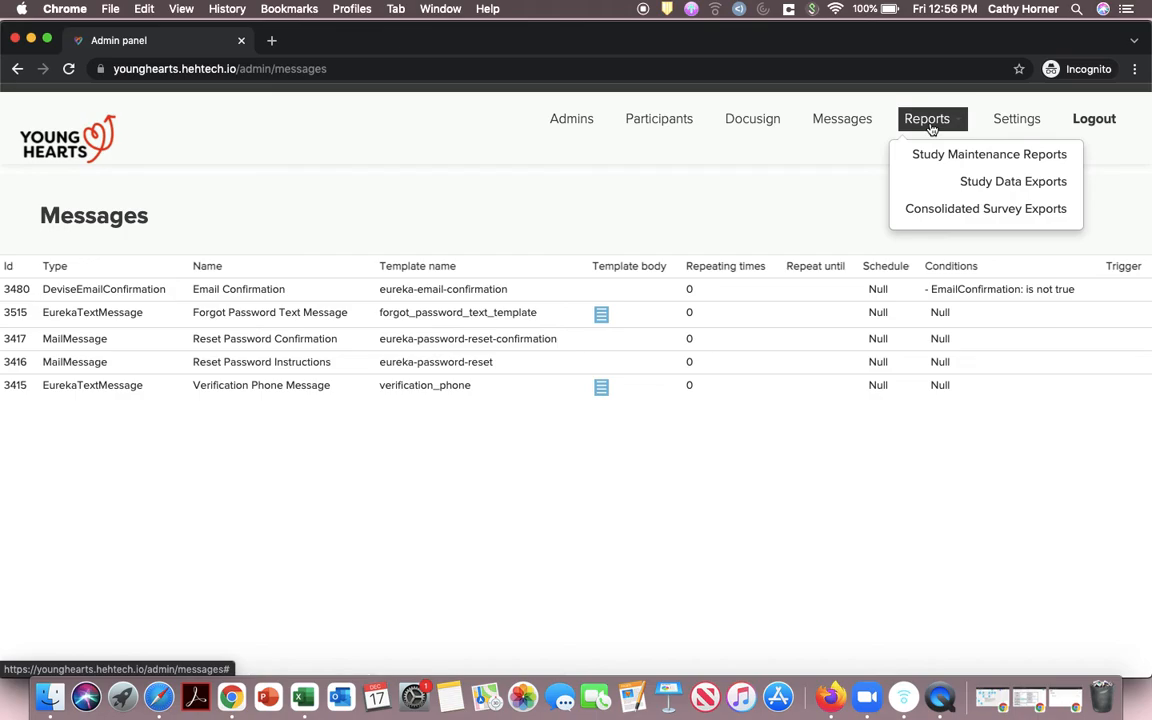
# Step: Open Study Maintenance Reports and show the Study Data Exports and Consolidated Survey Exports sections
pyautogui.click(964, 156)
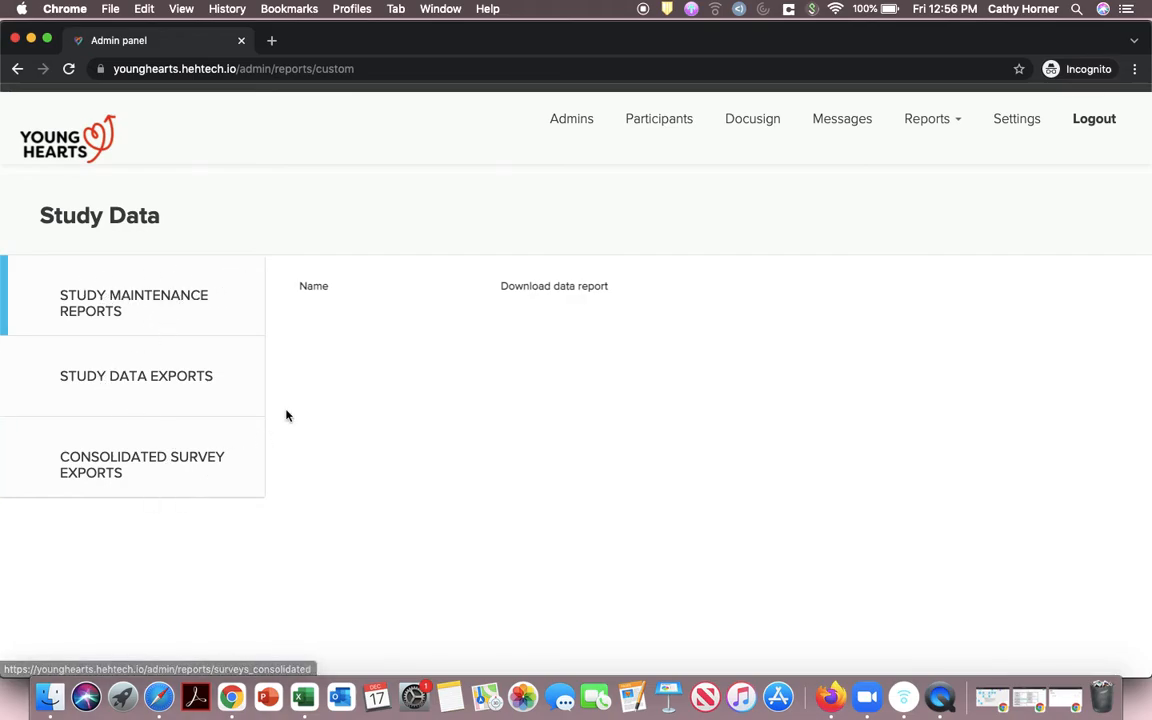
pyautogui.click(226, 317)
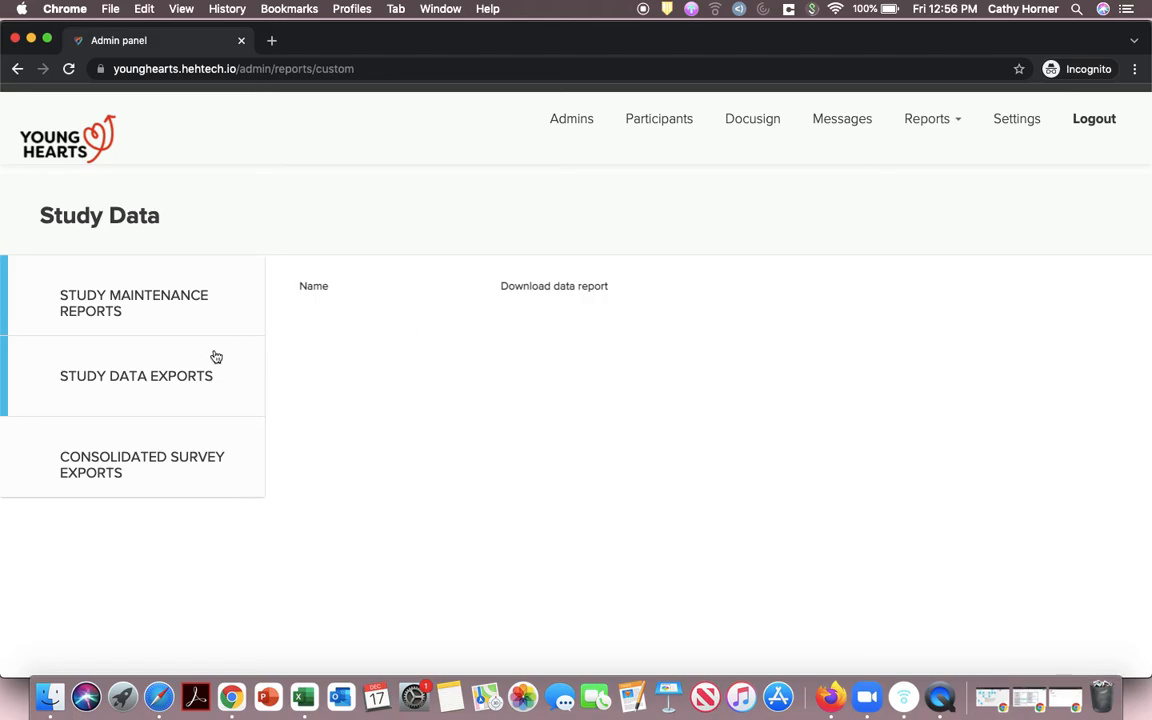
pyautogui.click(186, 373)
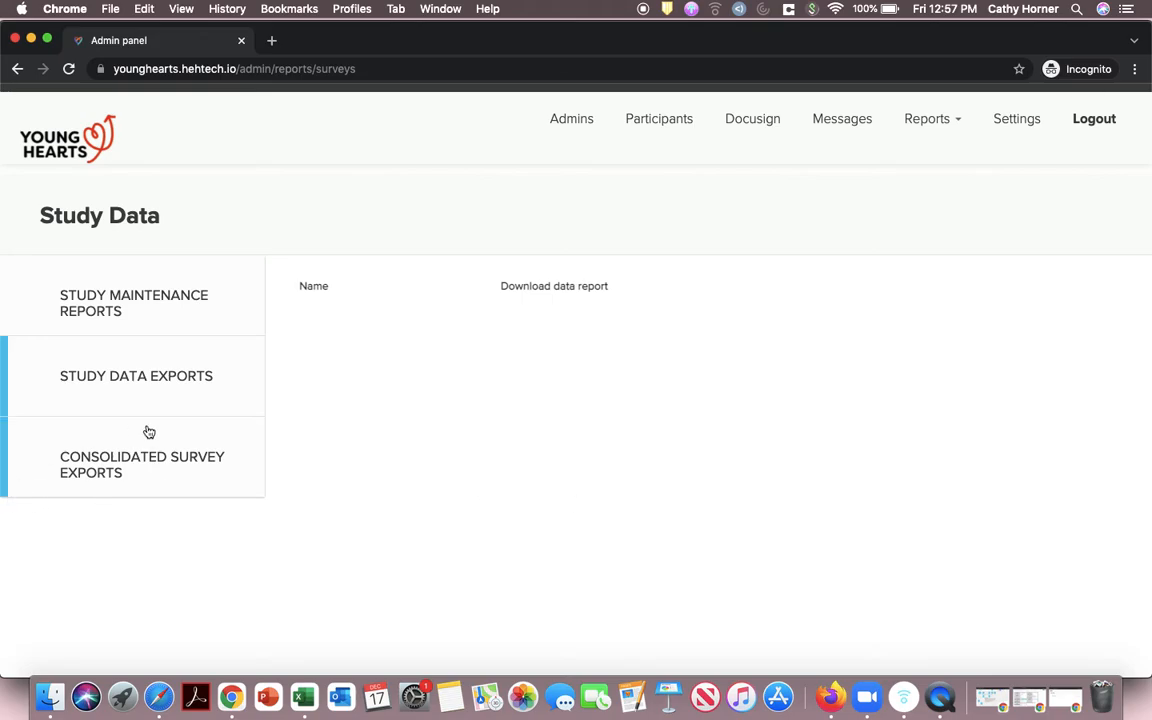
pyautogui.click(170, 459)
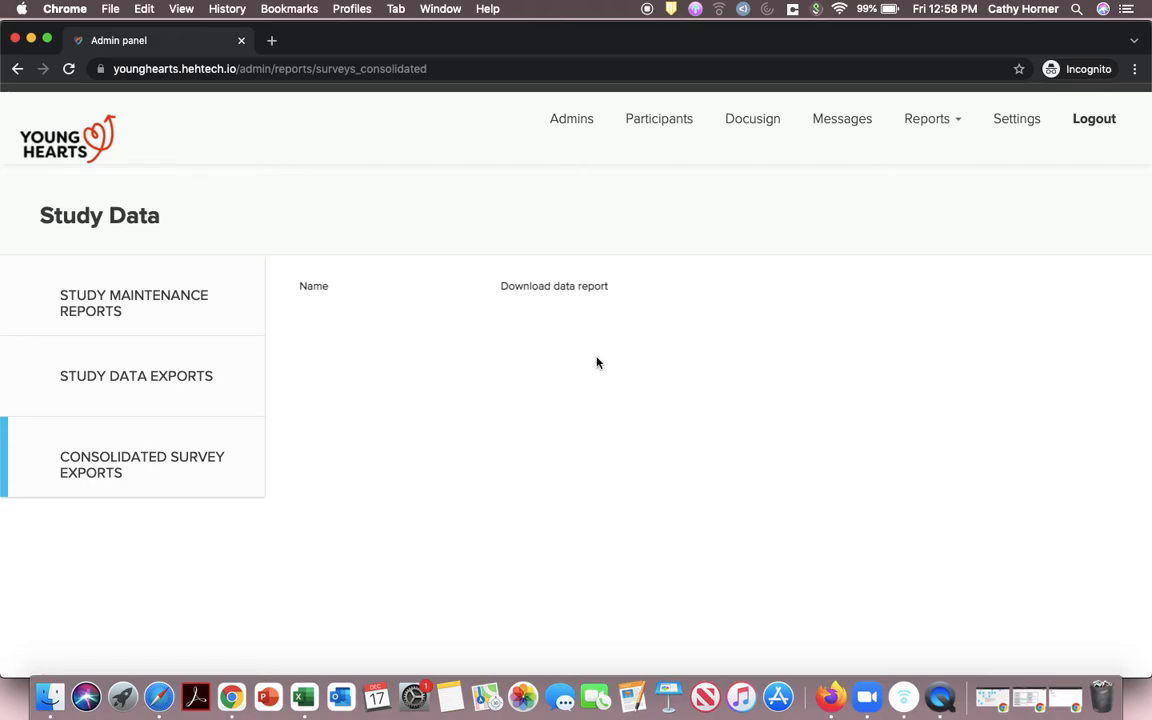
# Step: Open the Settings page showing the Settings List with its Referrals entry
pyautogui.click(1011, 131)
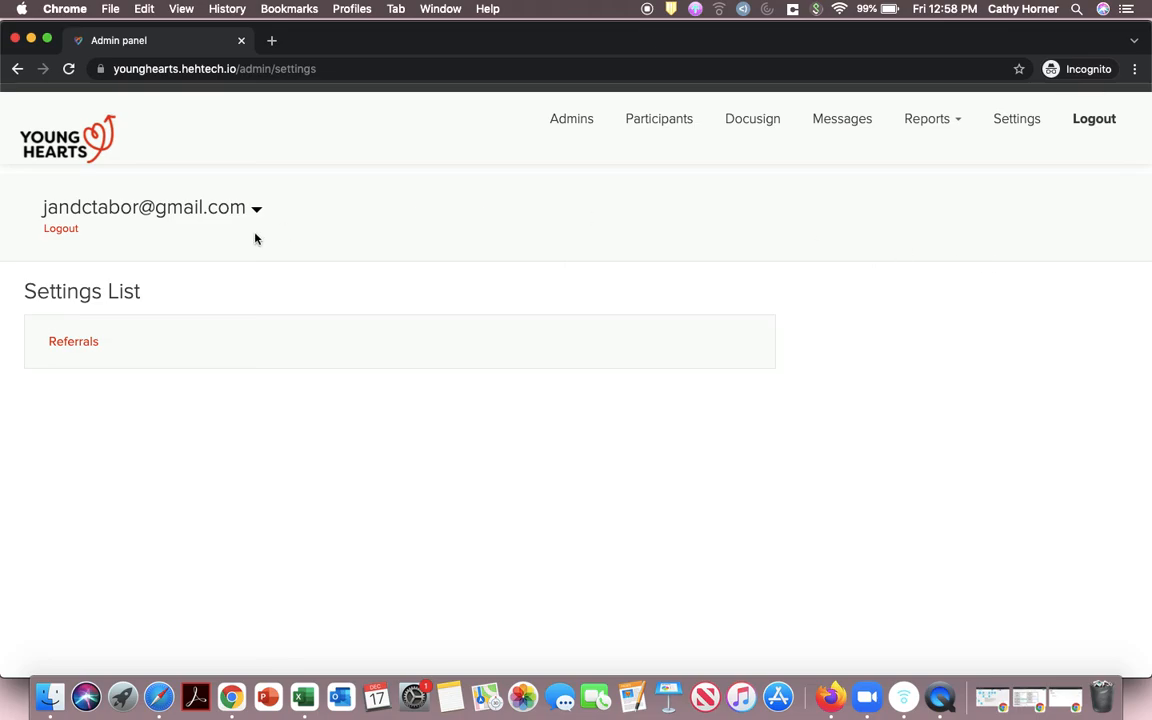
# Step: Review the Referrals list (YH Mobile Testing, Test Referral), then return to the admin home page
pyautogui.click(87, 344)
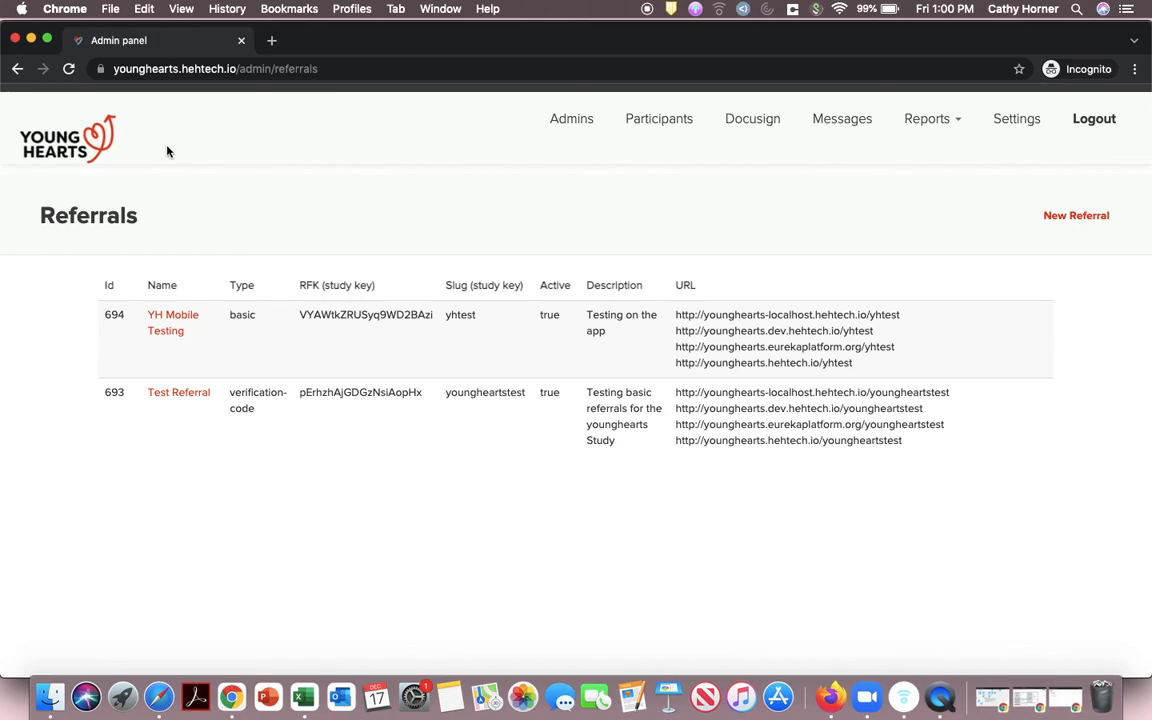
pyautogui.click(87, 136)
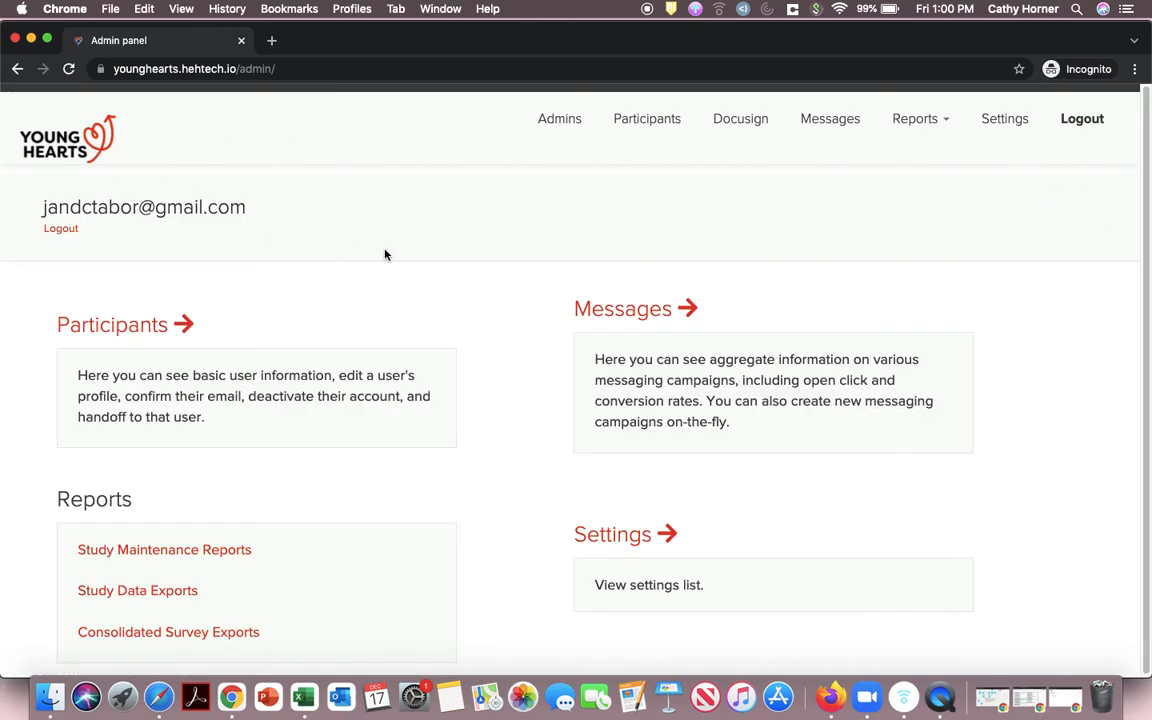
# Step: Return from the admin home page to the Participants list of users
pyautogui.scroll(-1, 418, 258)
pyautogui.scroll(1, 418, 258)
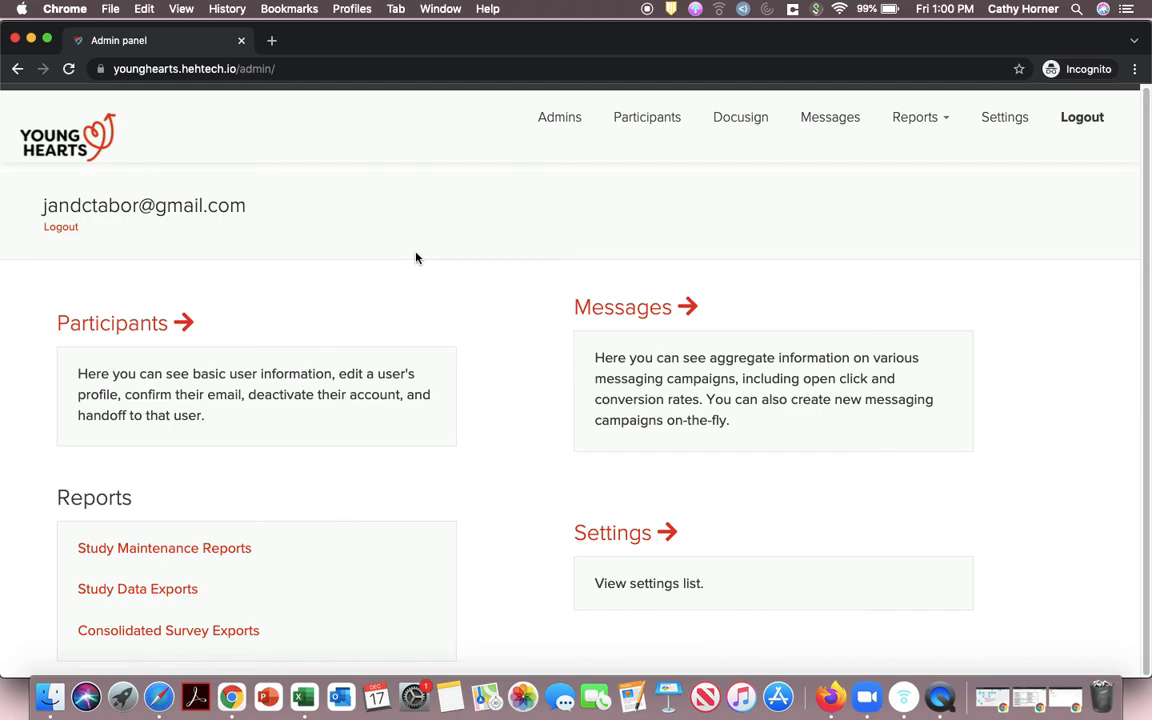
pyautogui.click(630, 117)
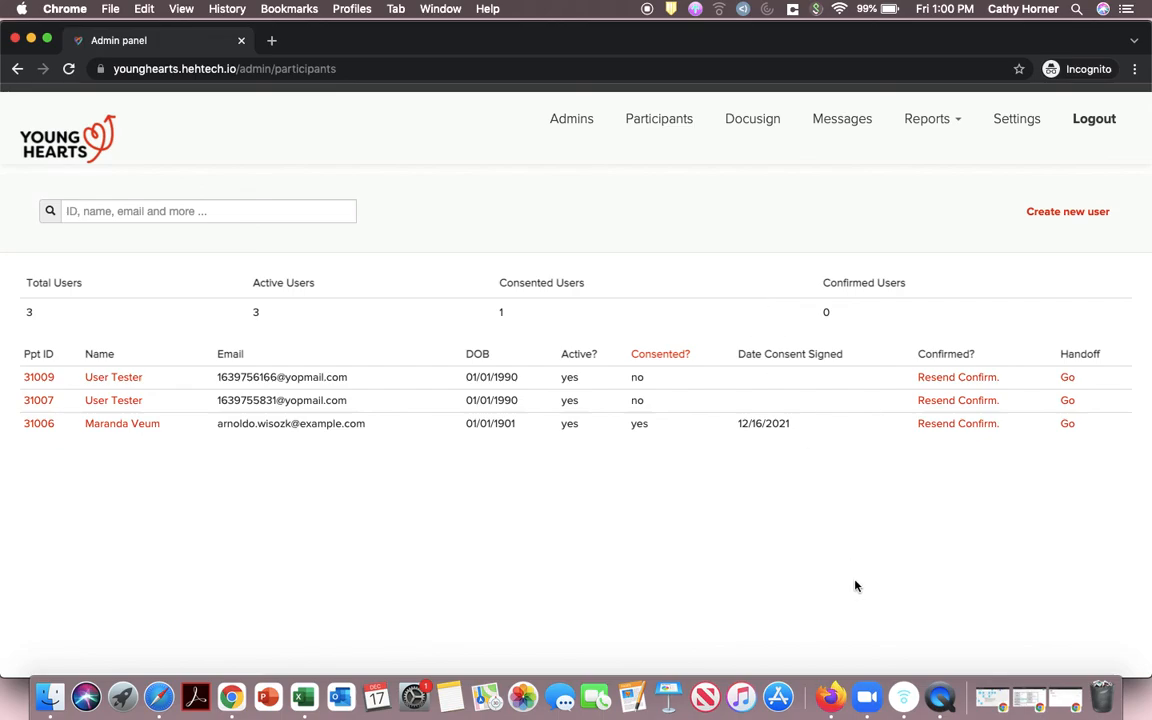
# Step: With the three-user Participants table loaded, bring up QuickTime's Stop Screen Recording option
pyautogui.rightClick(938, 705)
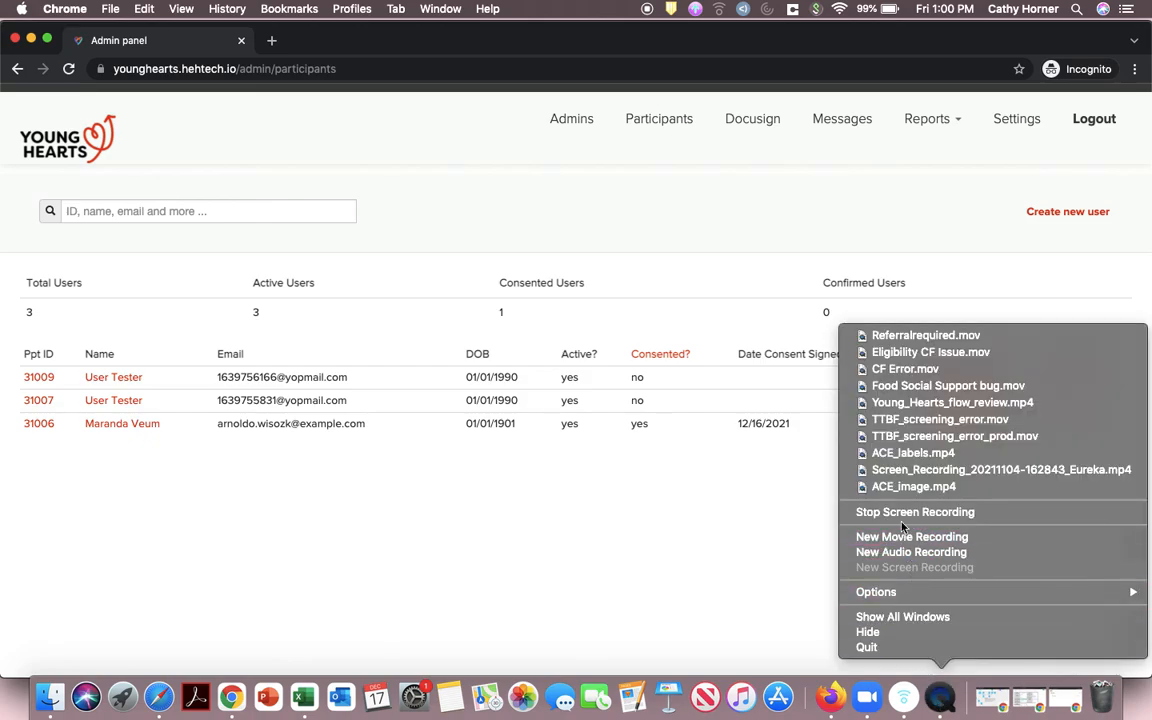